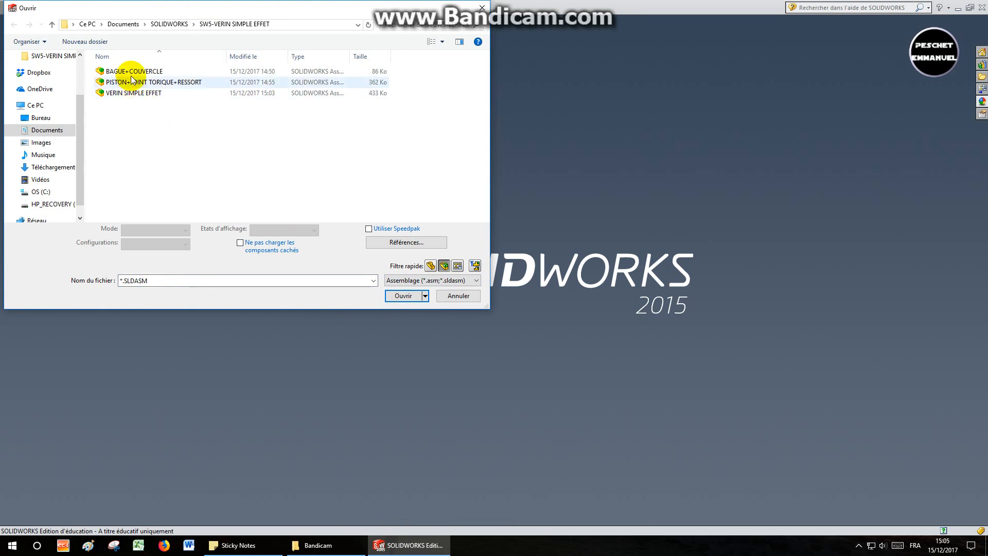
Open the VERIN SIMPLE EFFET assembly and start an exploded view with sub-assembly part selection enabled.
{"action": "double_click", "coordinate": [127, 95]}
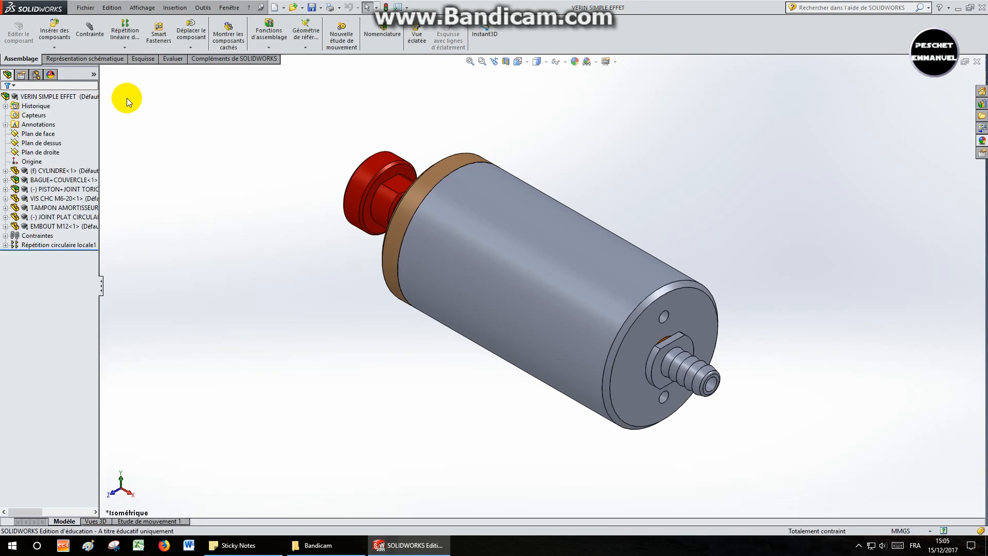
{"action": "left_click", "coordinate": [415, 40]}
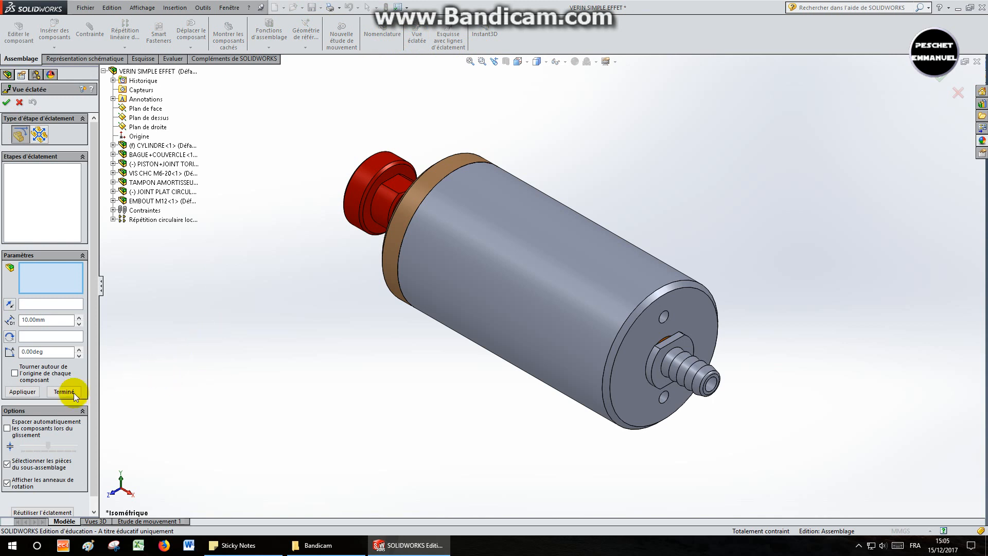
{"action": "scroll", "coordinate": [88, 329], "scroll_direction": "down", "scroll_amount": 1}
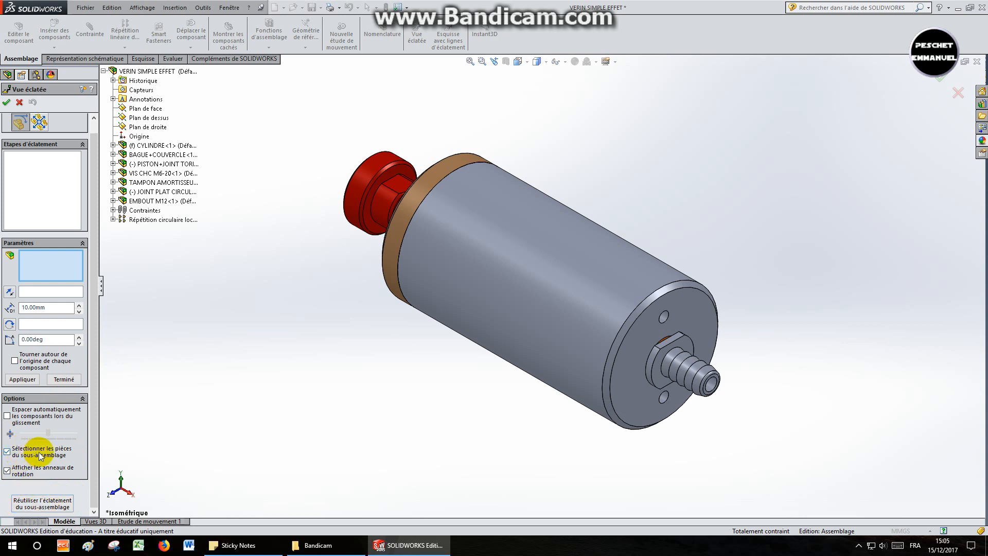
{"action": "left_click", "coordinate": [8, 451]}
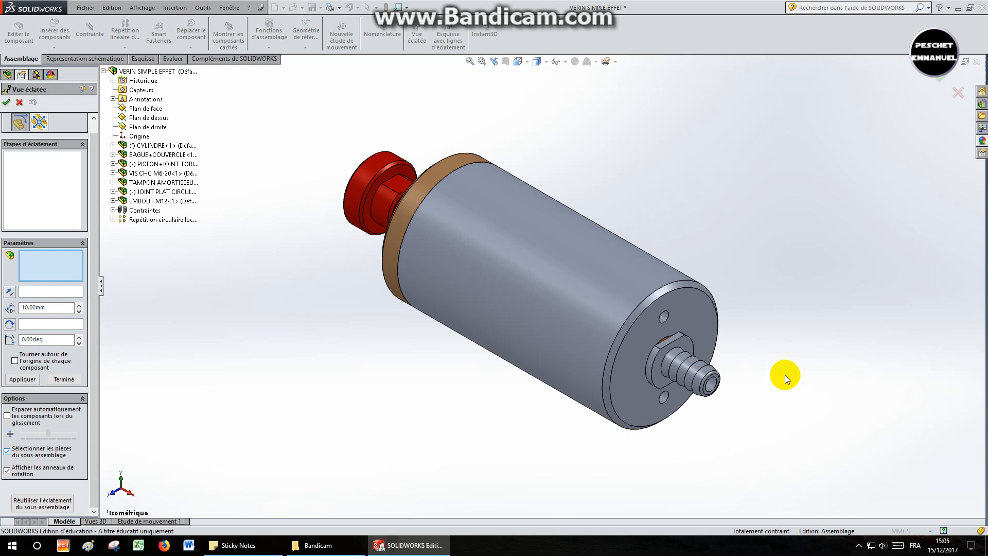
Explode the EMBOUT M12 fitting about 81 mm along the X axis, and place the flat ring gasket between it and the cylinder.
{"action": "left_click", "coordinate": [687, 368]}
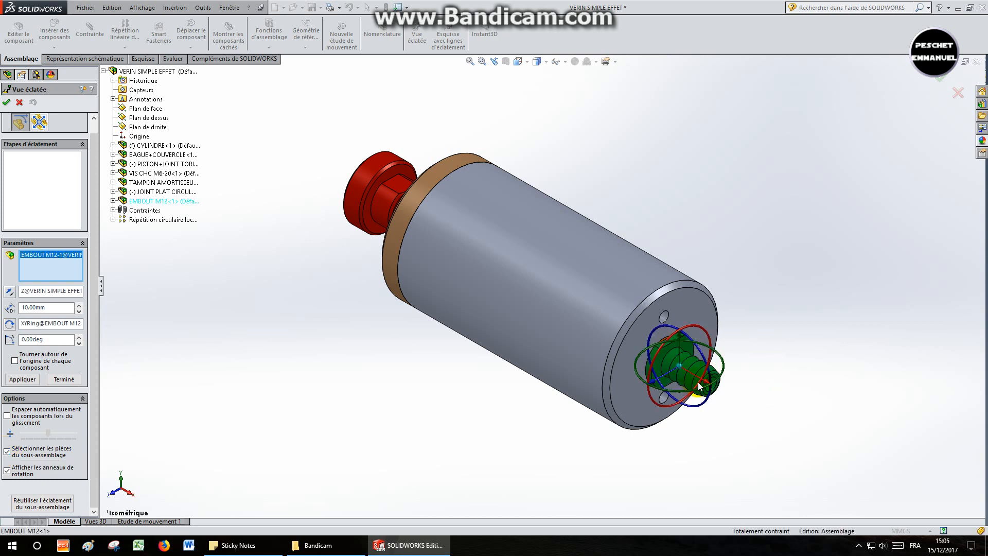
{"action": "left_click_drag", "start_coordinate": [709, 386], "coordinate": [874, 480]}
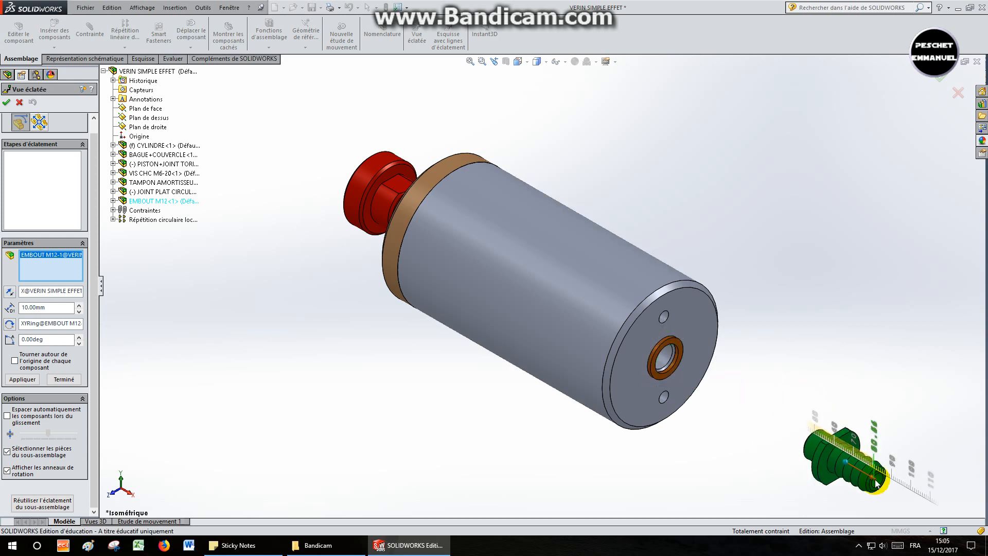
{"action": "left_click", "coordinate": [677, 343]}
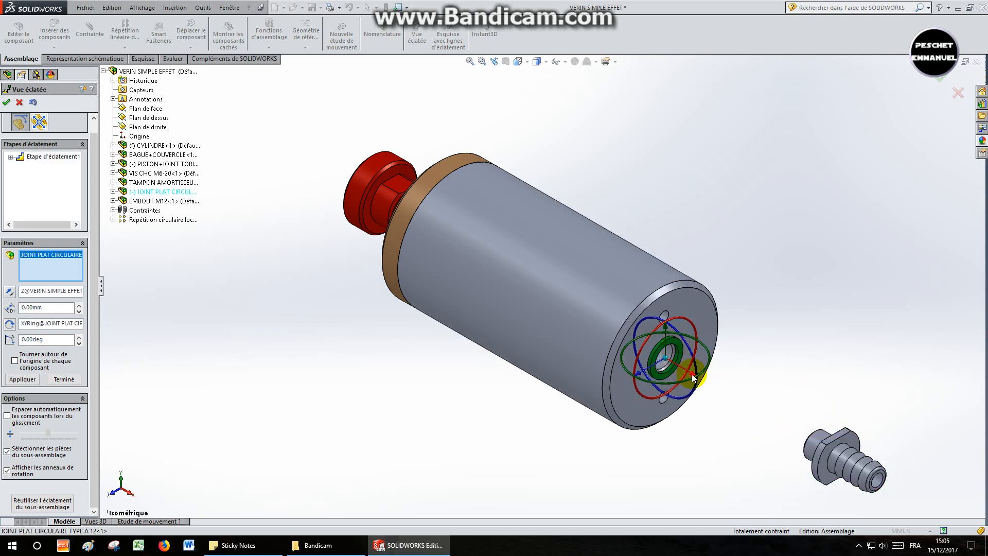
{"action": "left_click_drag", "start_coordinate": [693, 378], "coordinate": [779, 444]}
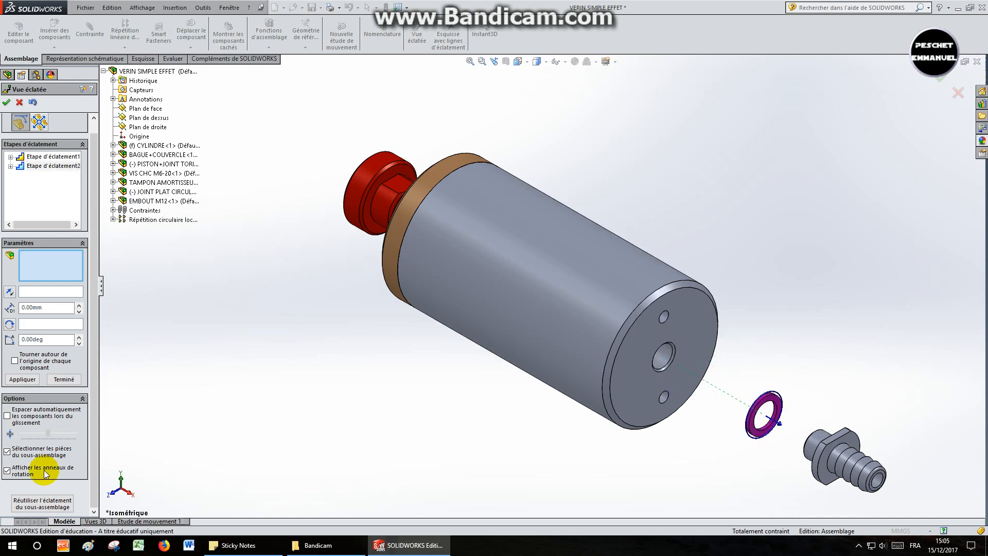
Explode the red TAMPON AMORTISSEUR along the X axis, far away from the rod end of the cylinder.
{"action": "middle_click_drag", "start_coordinate": [389, 257], "coordinate": [462, 371]}
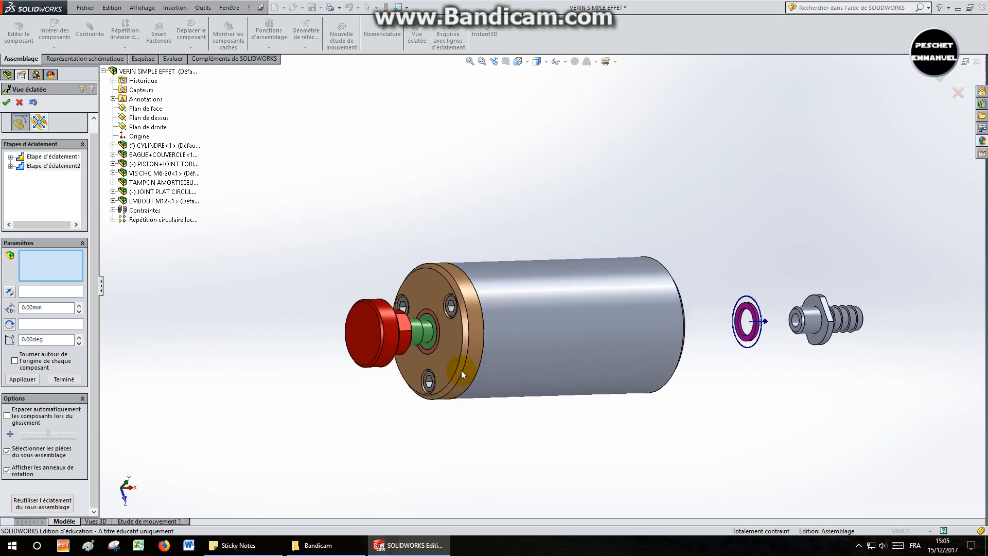
{"action": "scroll", "coordinate": [461, 370], "scroll_direction": "up", "scroll_amount": 3}
{"action": "left_click", "coordinate": [439, 310]}
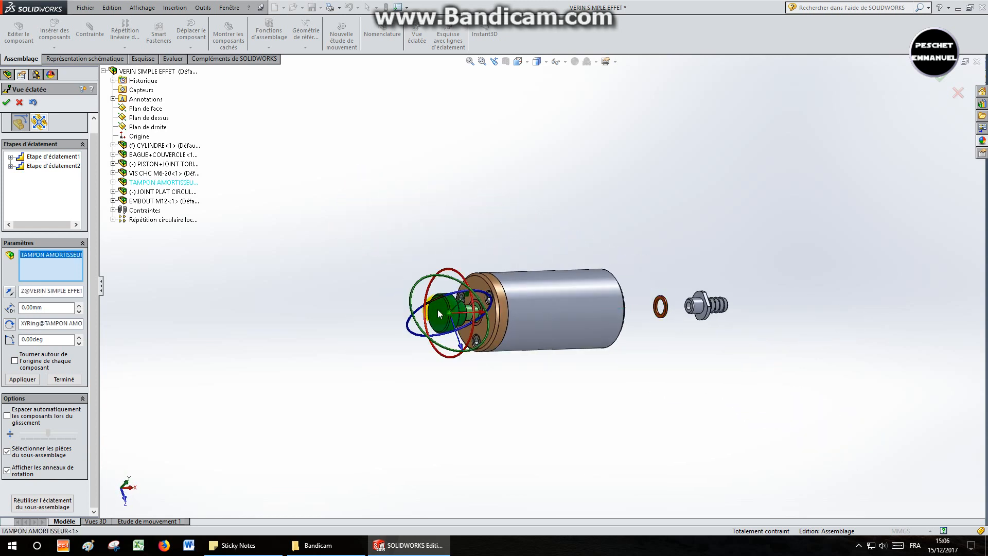
{"action": "left_click_drag", "start_coordinate": [467, 316], "coordinate": [136, 335]}
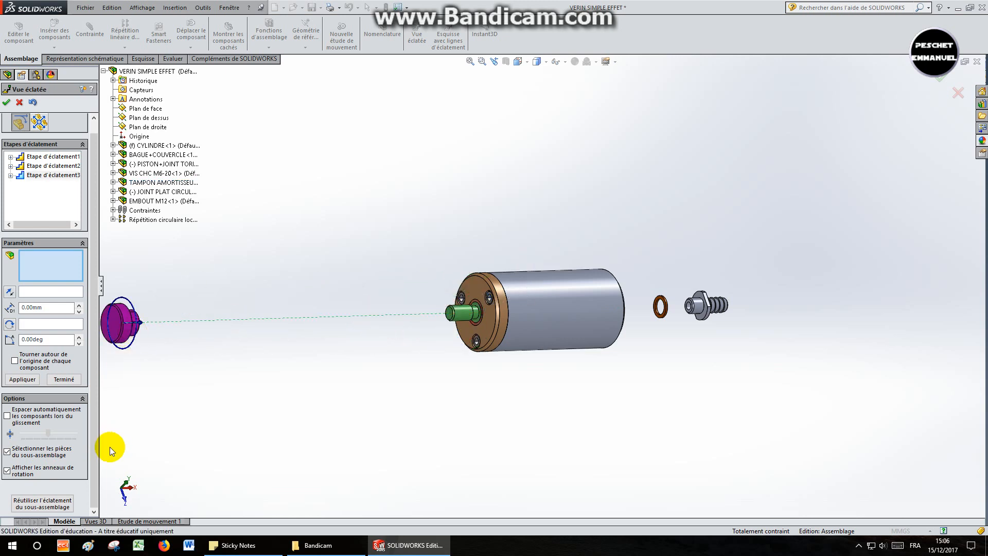
{"action": "left_click", "coordinate": [458, 314]}
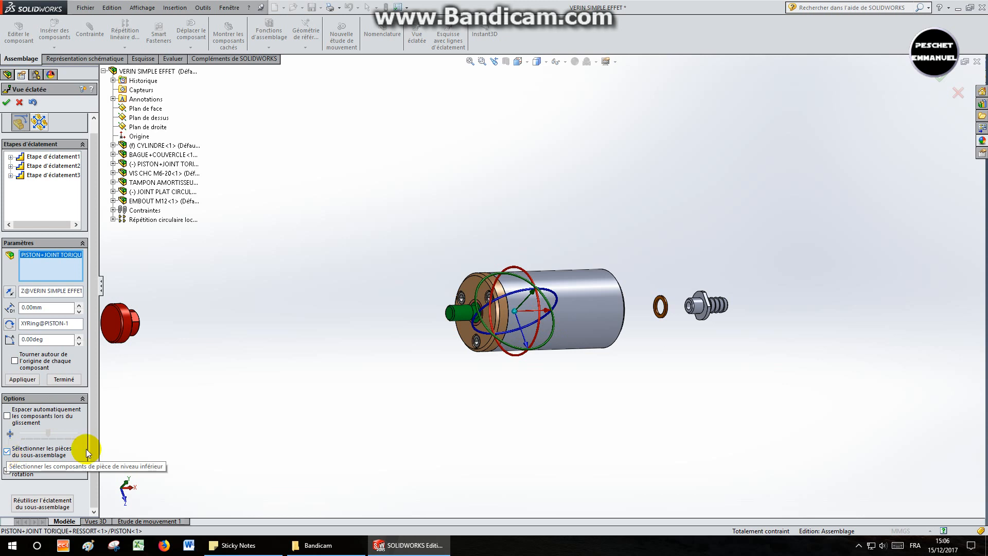
{"action": "left_click", "coordinate": [529, 314]}
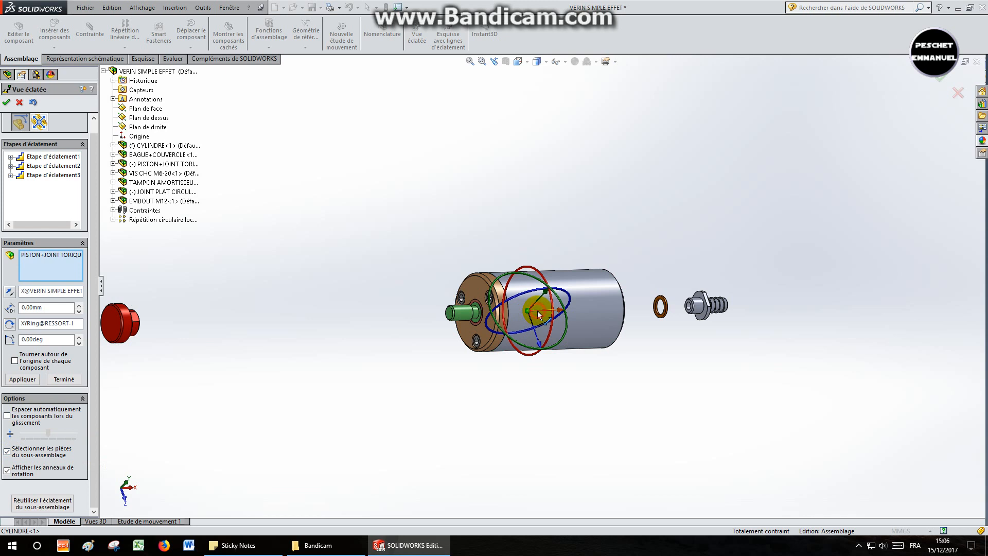
{"action": "left_click_drag", "start_coordinate": [537, 310], "coordinate": [413, 327]}
{"action": "key", "text": "ctrl+z"}
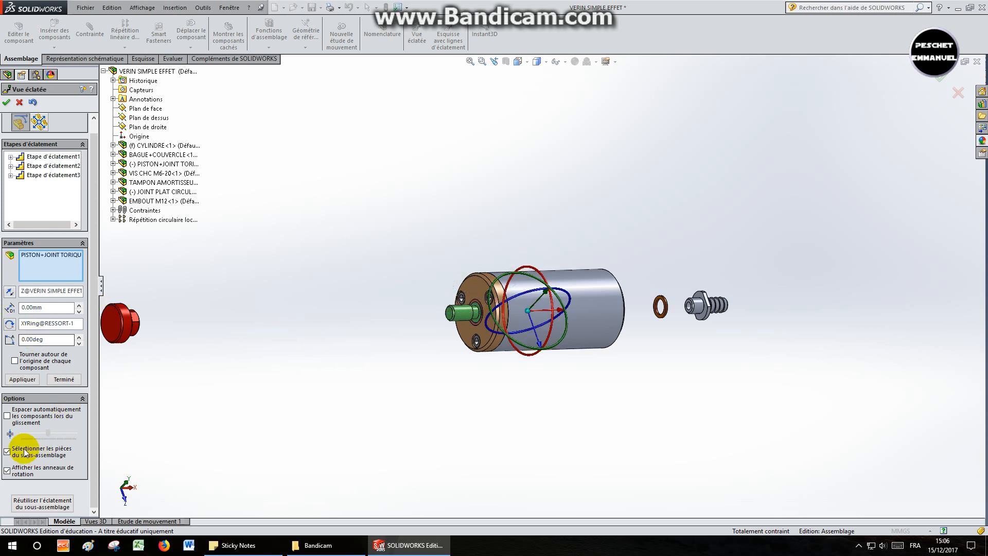
Turn off sub-assembly part selection and make the whole PISTON+JOINT TORIQUE+RESSORT sub-assembly the only component to explode.
{"action": "left_click", "coordinate": [7, 452]}
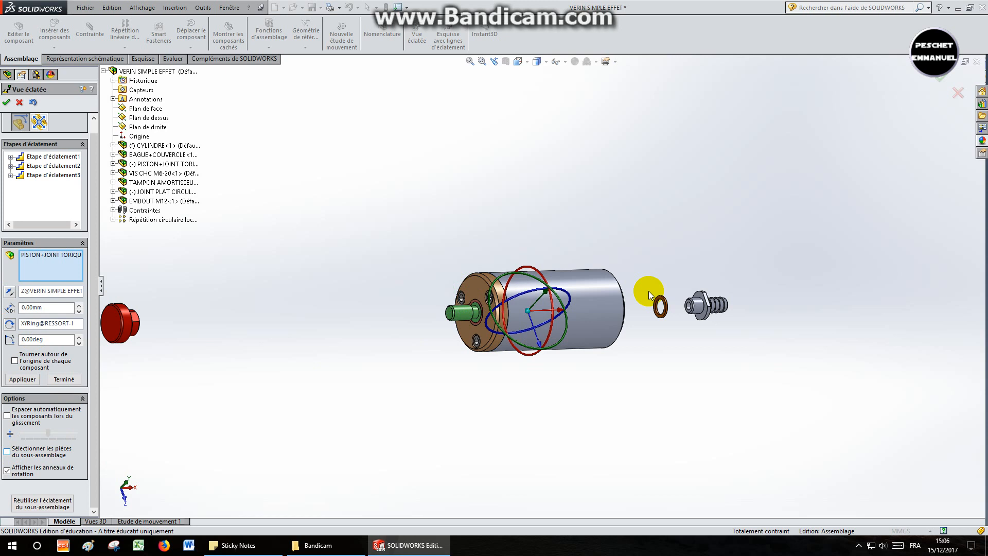
{"action": "left_click", "coordinate": [462, 307]}
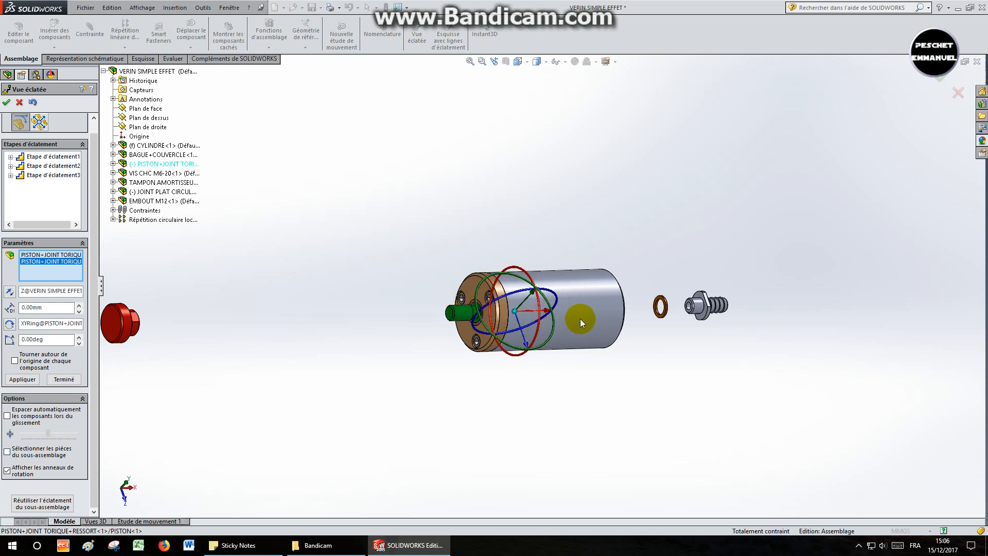
{"action": "left_click", "coordinate": [54, 255]}
{"action": "key", "text": "Delete"}
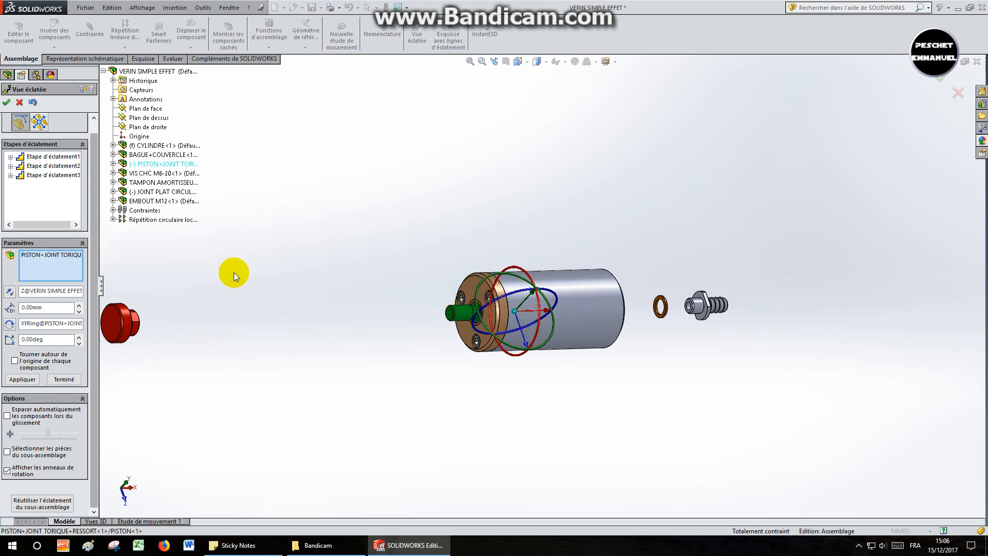
Explode the piston sub-assembly along the X axis to a position between the red bumper and the cylinder cover.
{"action": "left_click_drag", "start_coordinate": [492, 311], "coordinate": [539, 312]}
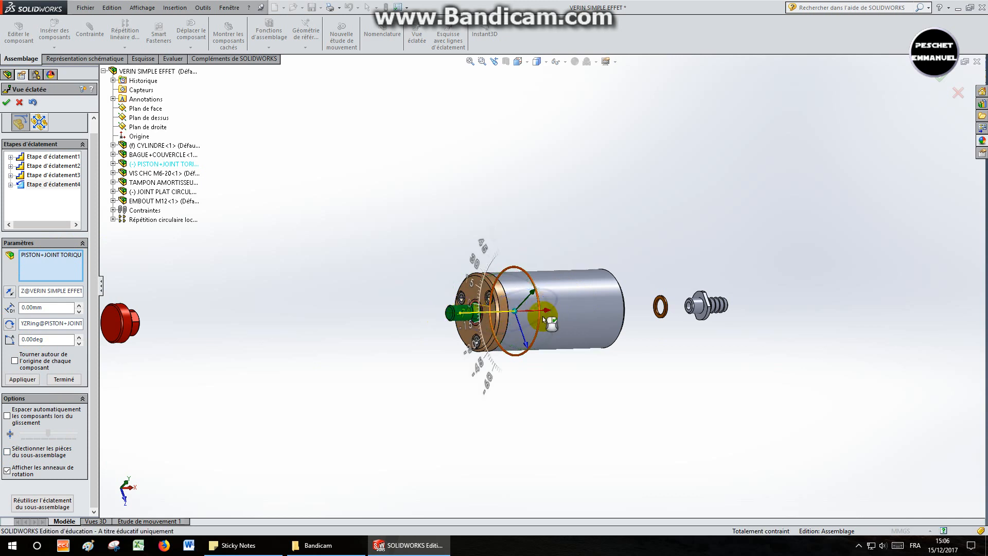
{"action": "left_click", "coordinate": [369, 285]}
{"action": "left_click", "coordinate": [465, 309]}
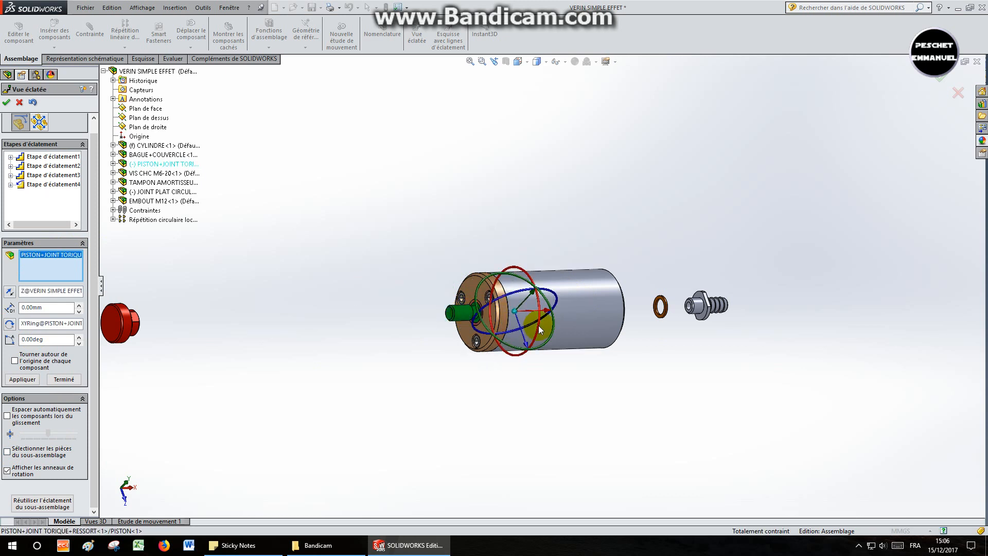
{"action": "left_click_drag", "start_coordinate": [545, 309], "coordinate": [335, 325]}
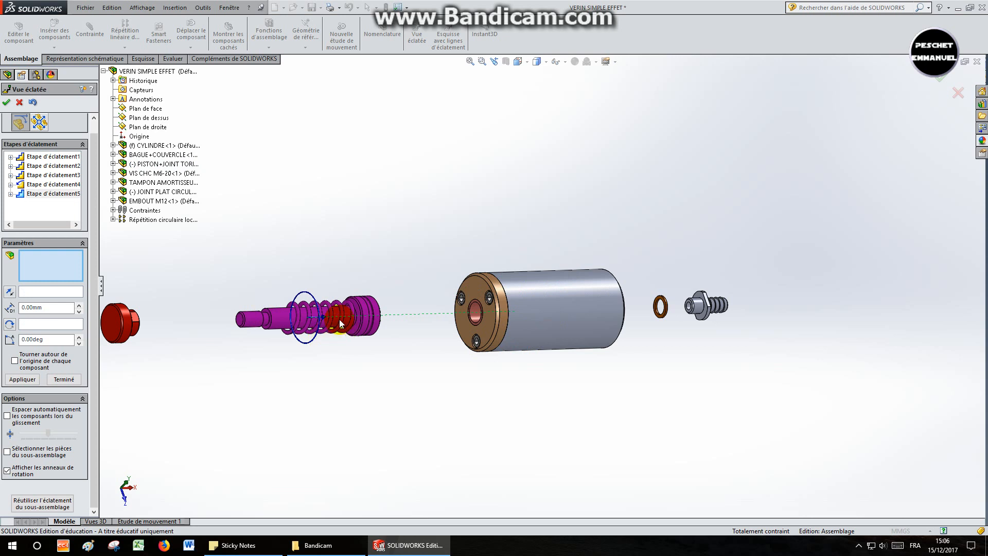
Explode the three VIS CHC M6-20 cover screws together along the X axis to between the red bumper and the piston.
{"action": "left_click", "coordinate": [488, 298]}
{"action": "left_click", "coordinate": [461, 298]}
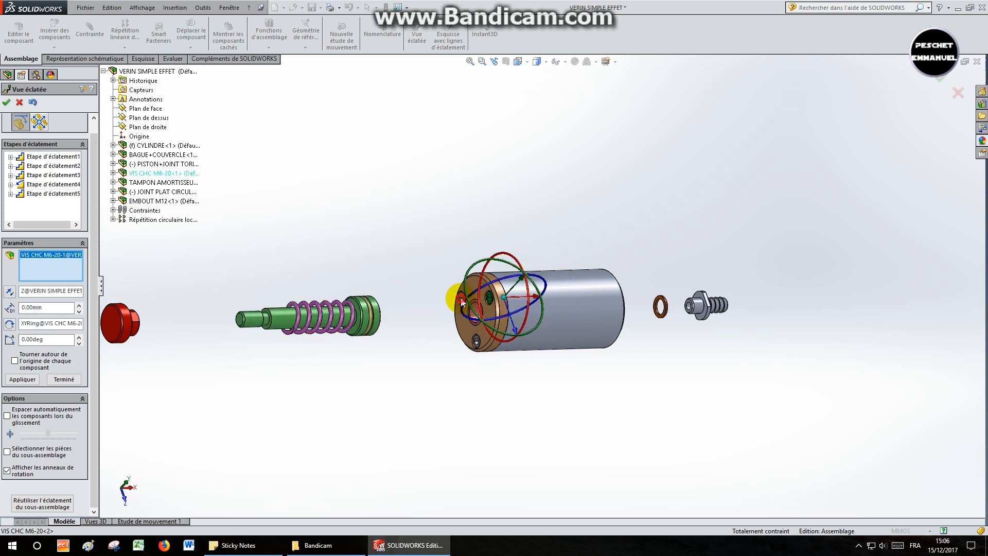
{"action": "scroll", "coordinate": [483, 354], "scroll_direction": "down", "scroll_amount": 4}
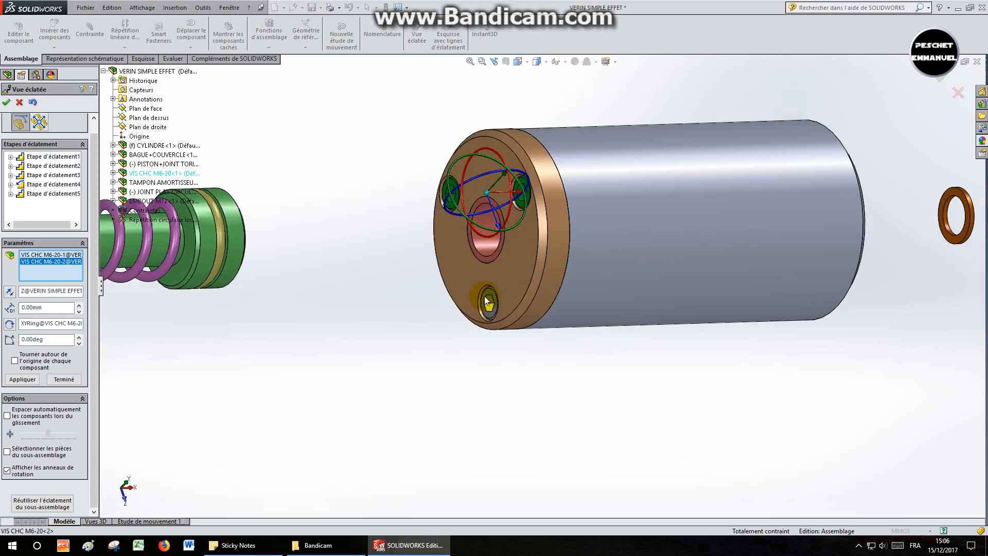
{"action": "left_click", "coordinate": [493, 301]}
{"action": "scroll", "coordinate": [551, 291], "scroll_direction": "up", "scroll_amount": 1}
{"action": "scroll", "coordinate": [550, 292], "scroll_direction": "up", "scroll_amount": 2}
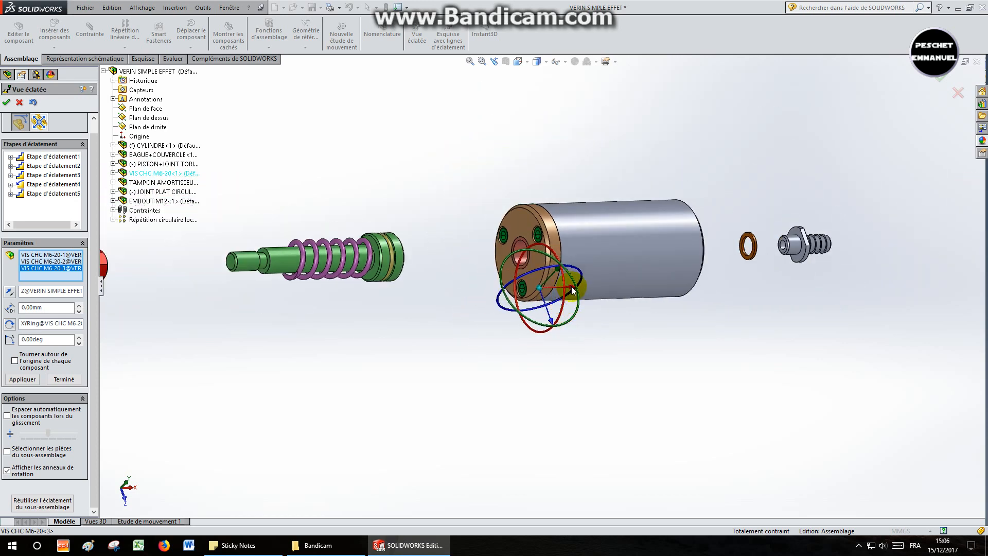
{"action": "left_click_drag", "start_coordinate": [571, 286], "coordinate": [297, 293]}
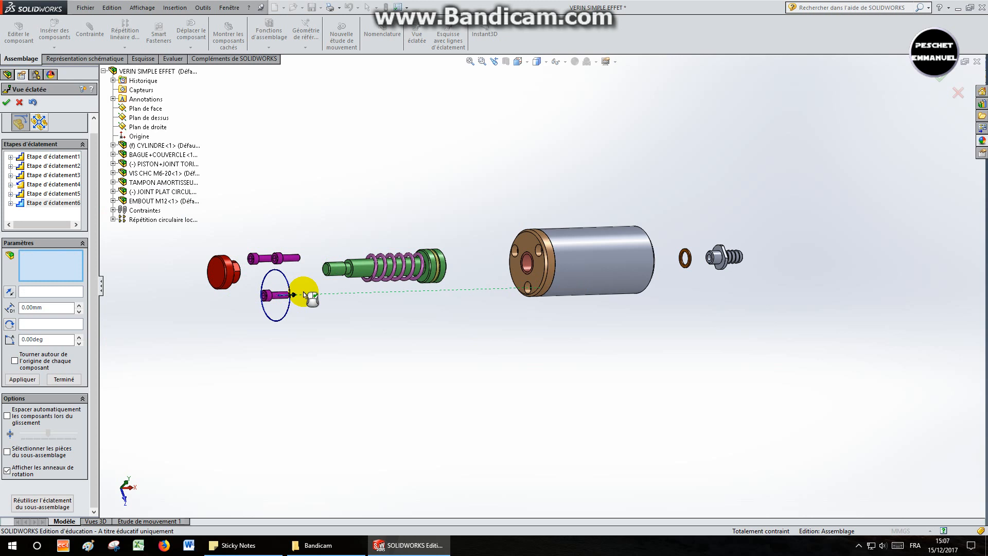
Explode the BAGUE+COUVERCLE sub-assembly along X to between the screws and piston, and shift the piston sub-assembly back toward the cylinder.
{"action": "left_click", "coordinate": [534, 247]}
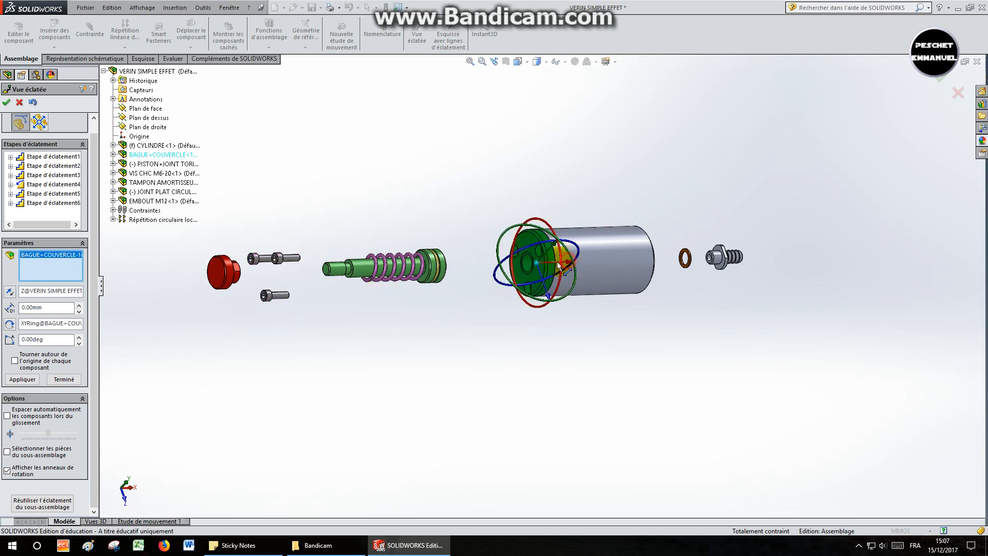
{"action": "left_click_drag", "start_coordinate": [570, 264], "coordinate": [357, 281]}
{"action": "left_click", "coordinate": [517, 61]}
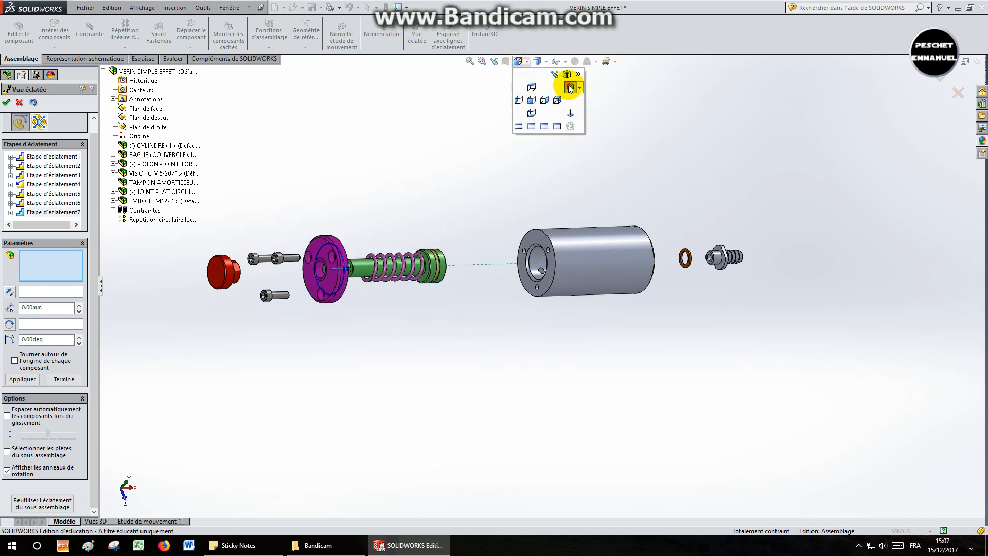
{"action": "left_click", "coordinate": [568, 85]}
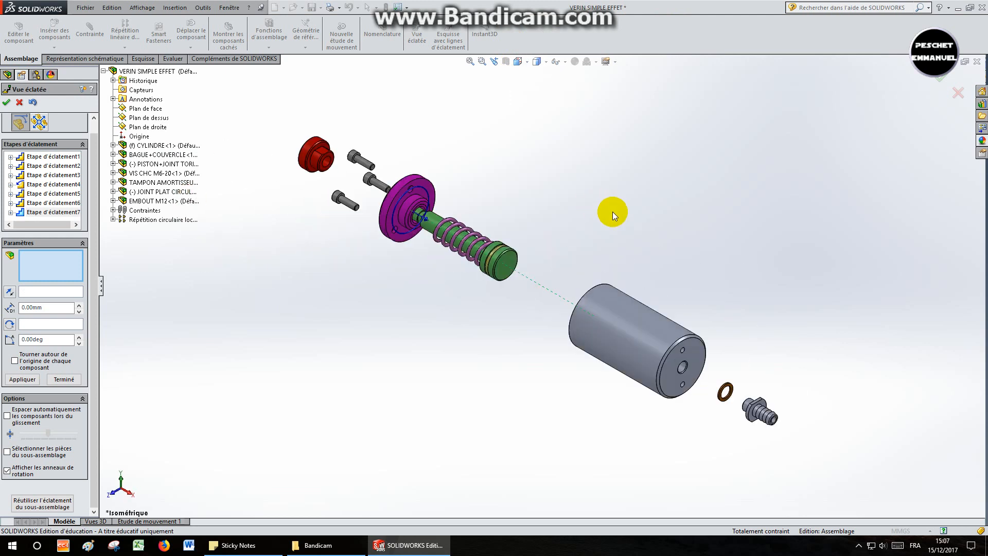
{"action": "left_click", "coordinate": [500, 276]}
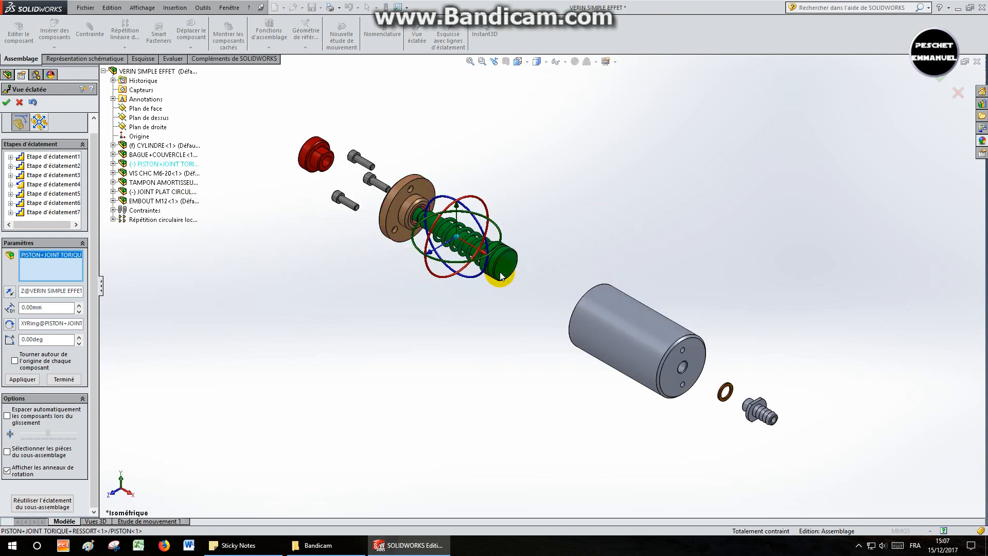
{"action": "left_click_drag", "start_coordinate": [486, 256], "coordinate": [529, 281]}
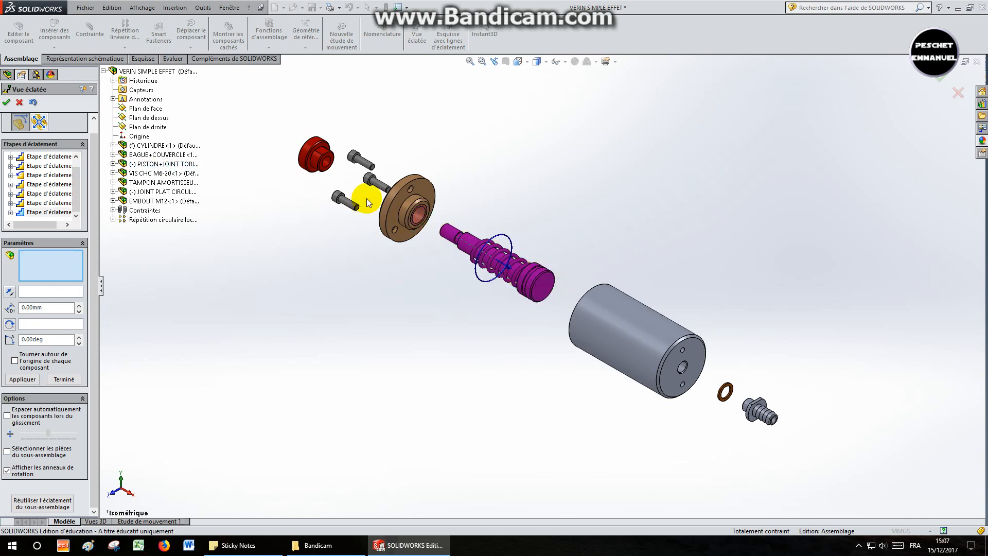
Edit the existing explode steps, extending the three screws' offset to about 323 mm and the red bumper's to about 345 mm.
{"action": "left_click", "coordinate": [48, 203]}
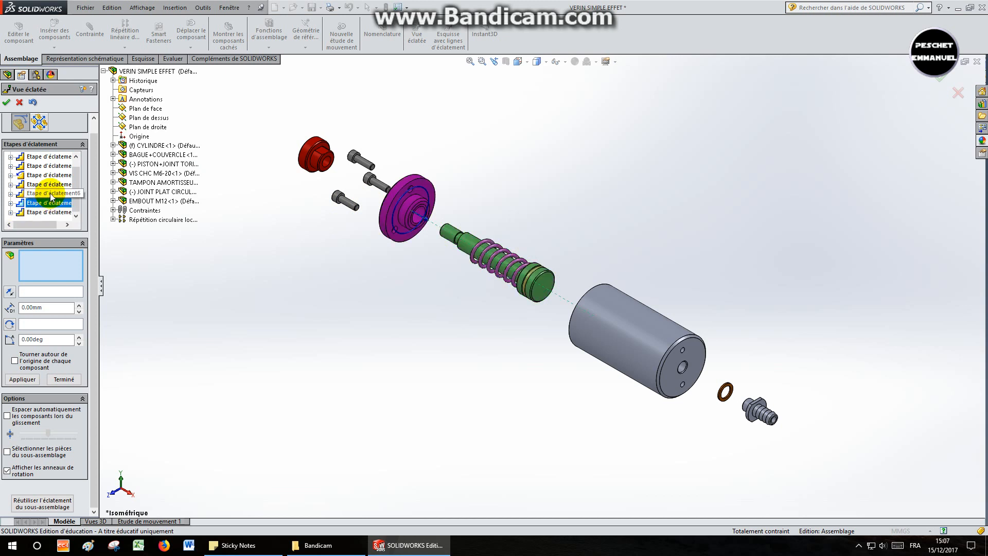
{"action": "left_click", "coordinate": [49, 193]}
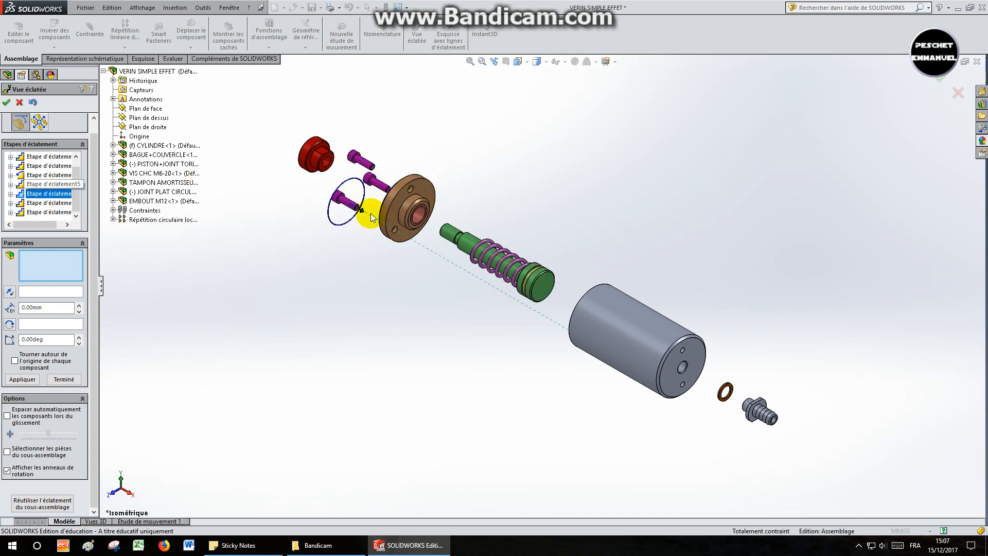
{"action": "left_click_drag", "start_coordinate": [363, 216], "coordinate": [339, 198]}
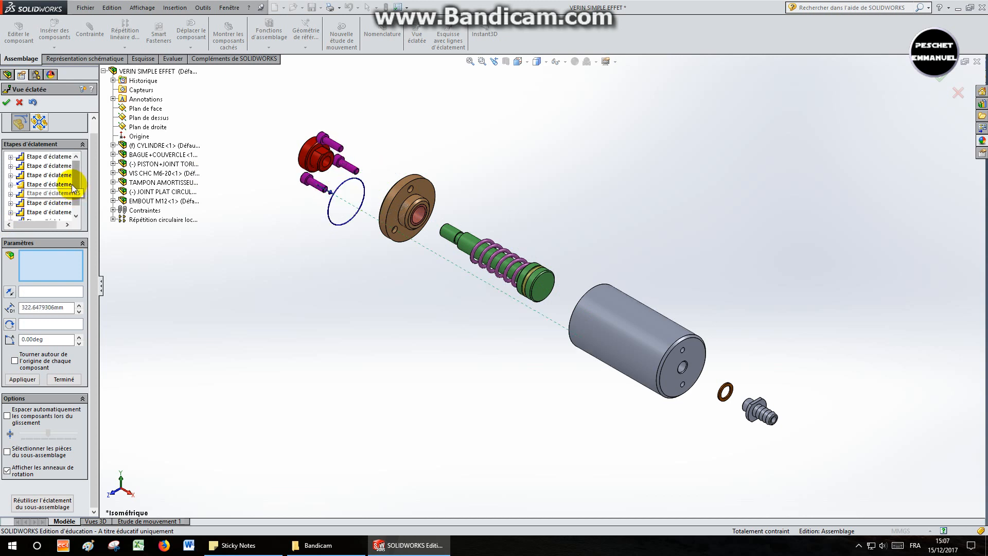
{"action": "left_click", "coordinate": [54, 184]}
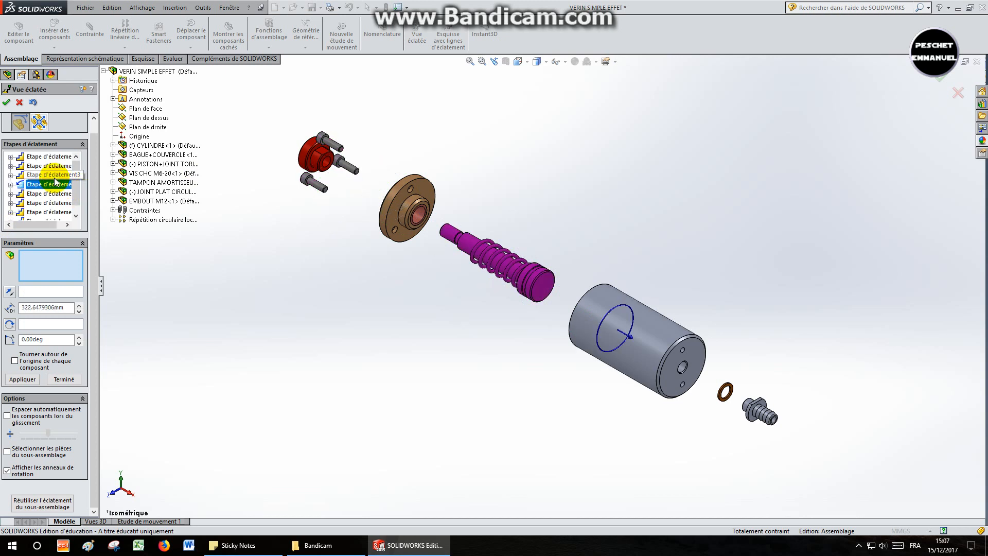
{"action": "left_click", "coordinate": [55, 175]}
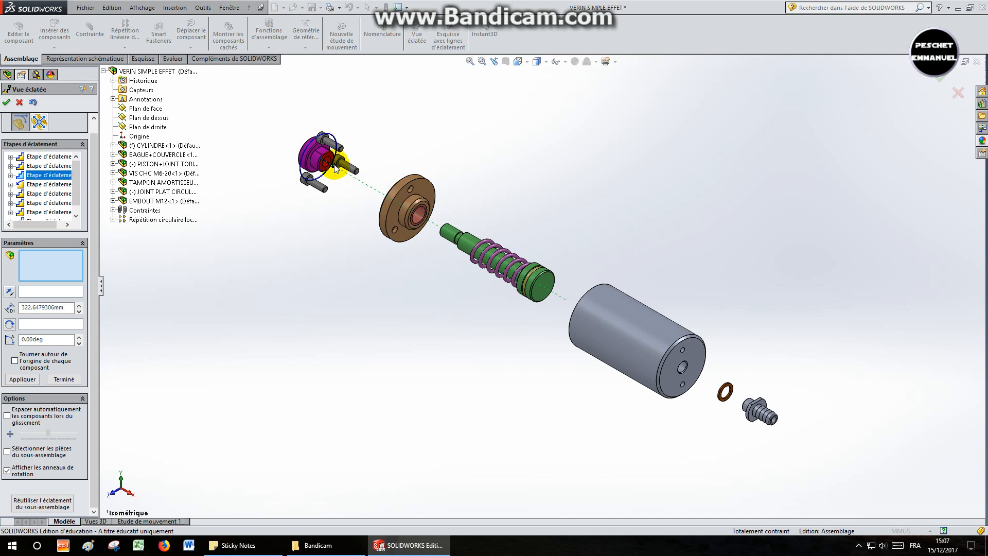
{"action": "left_click_drag", "start_coordinate": [330, 166], "coordinate": [289, 146]}
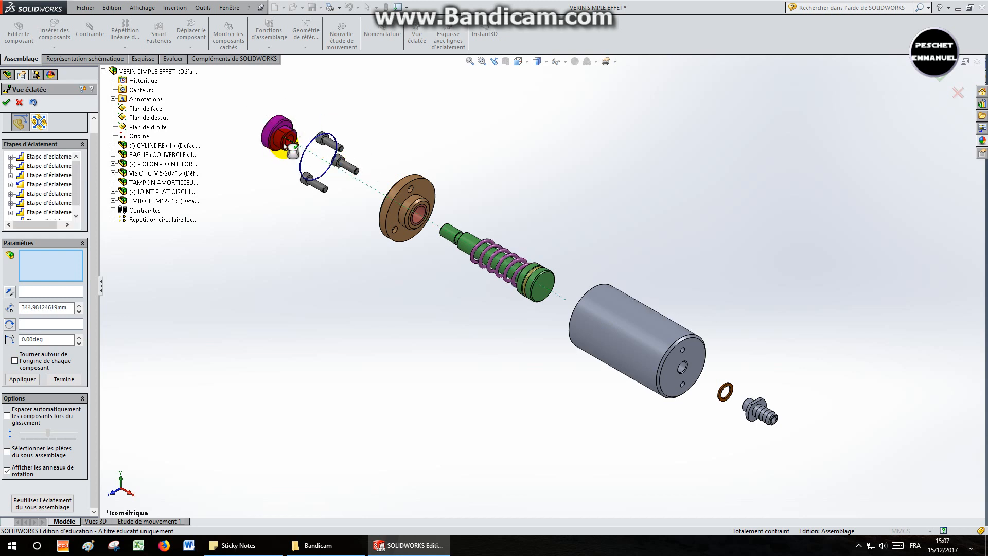
Enable selection of sub-assembly parts and explode the BAGUE bushing along X, out of the cover toward the screws.
{"action": "left_click", "coordinate": [298, 353]}
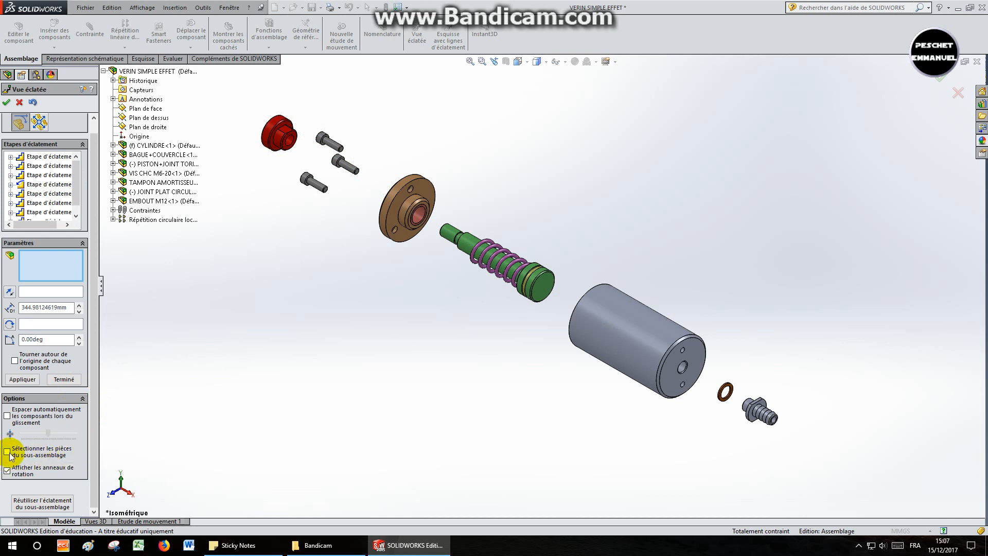
{"action": "left_click", "coordinate": [417, 216]}
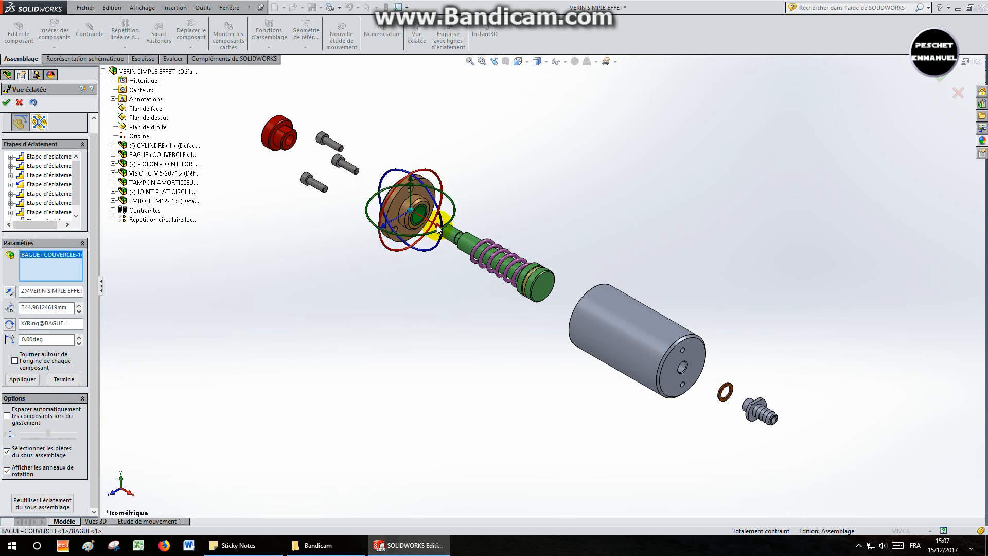
{"action": "left_click_drag", "start_coordinate": [438, 229], "coordinate": [386, 206]}
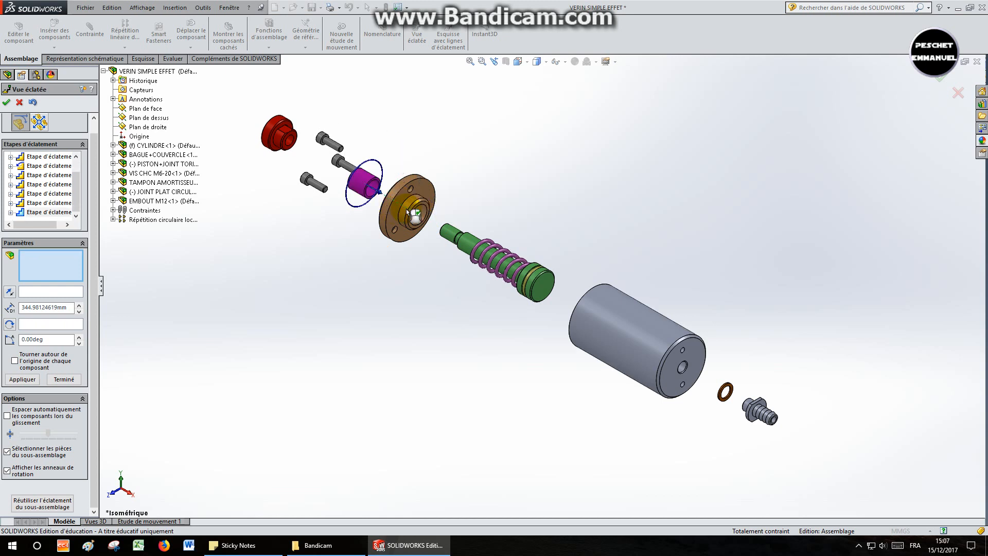
Explode the JOINT TORIQUE O-ring off the piston head along X to between the piston and the cylinder.
{"action": "left_click", "coordinate": [533, 279]}
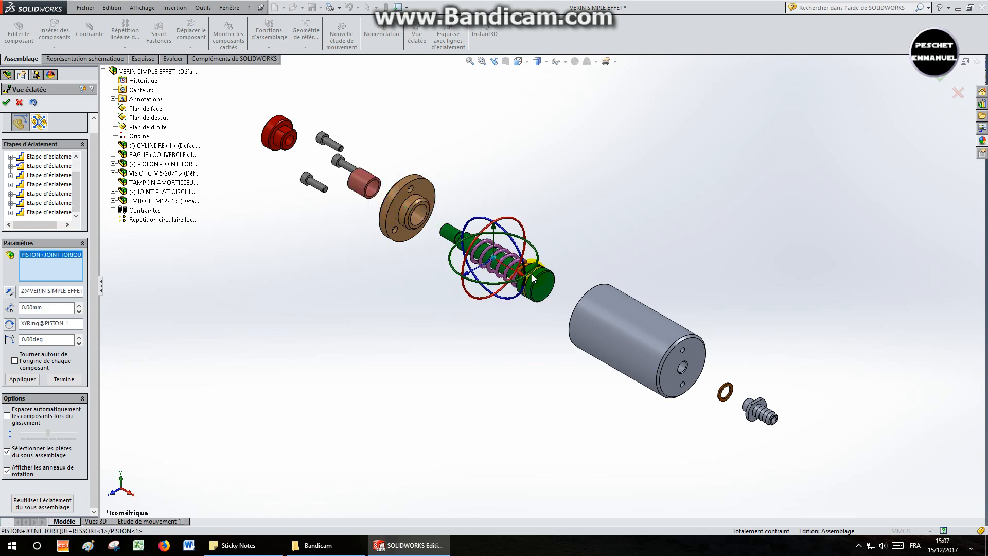
{"action": "scroll", "coordinate": [532, 277], "scroll_direction": "down", "scroll_amount": 5}
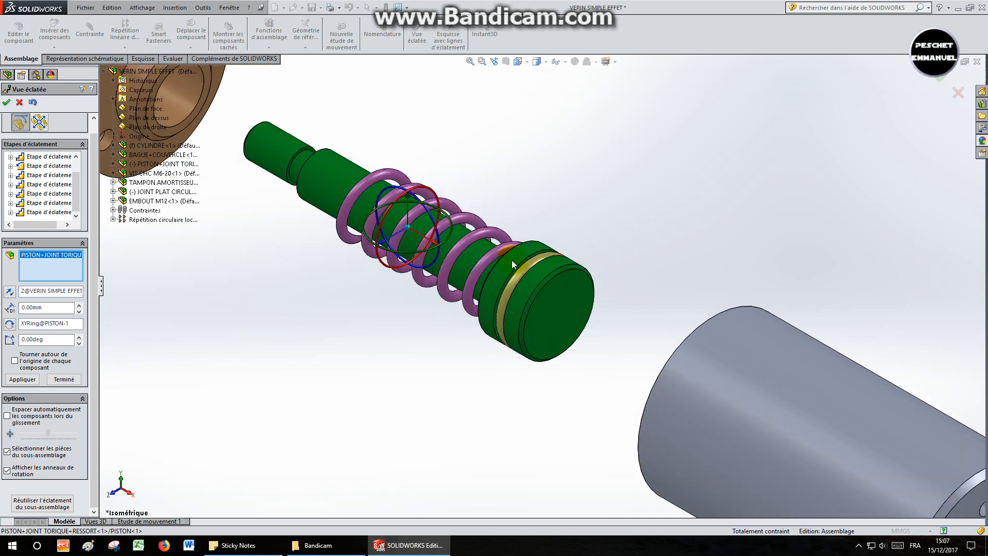
{"action": "left_click", "coordinate": [513, 262]}
{"action": "left_click", "coordinate": [516, 277]}
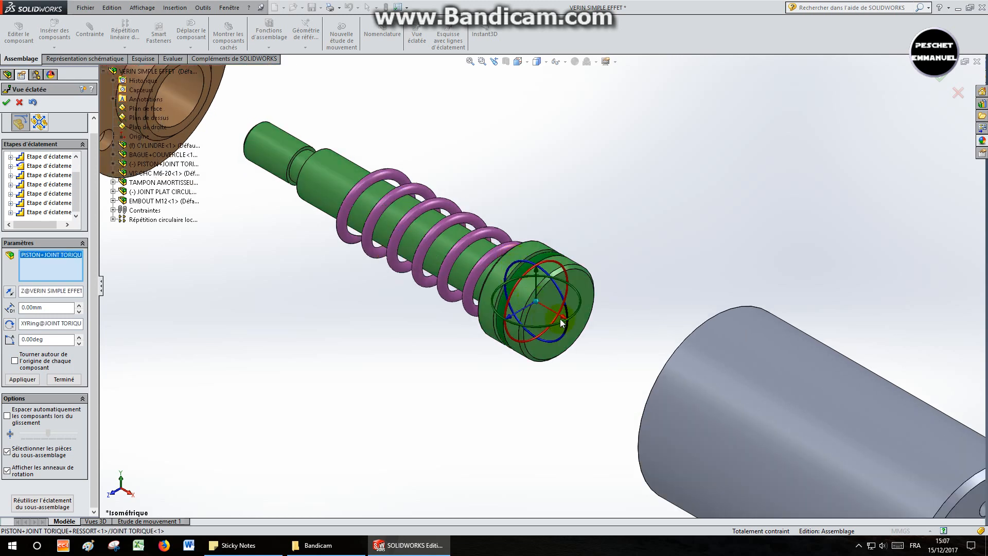
{"action": "left_click_drag", "start_coordinate": [564, 318], "coordinate": [634, 389]}
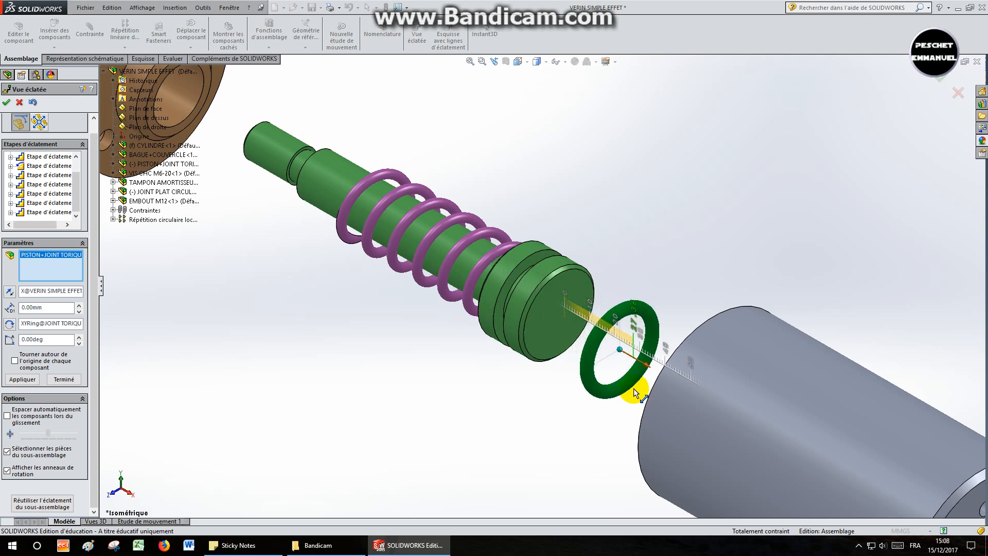
Explode the RESSORT spring off the piston rod along X, past the rod's free end toward the cover.
{"action": "scroll", "coordinate": [459, 316], "scroll_direction": "up", "scroll_amount": 5}
{"action": "scroll", "coordinate": [440, 291], "scroll_direction": "down", "scroll_amount": 3}
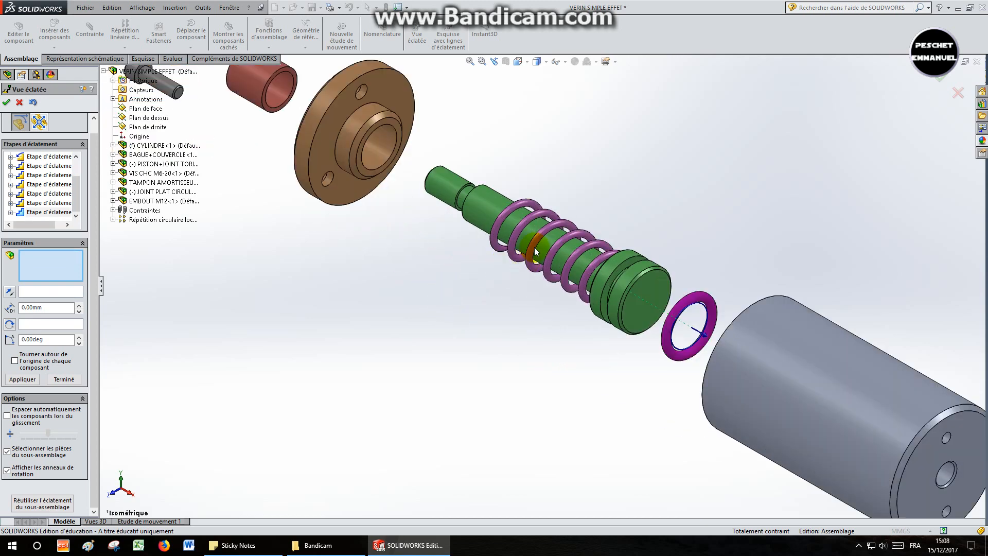
{"action": "left_click", "coordinate": [535, 217]}
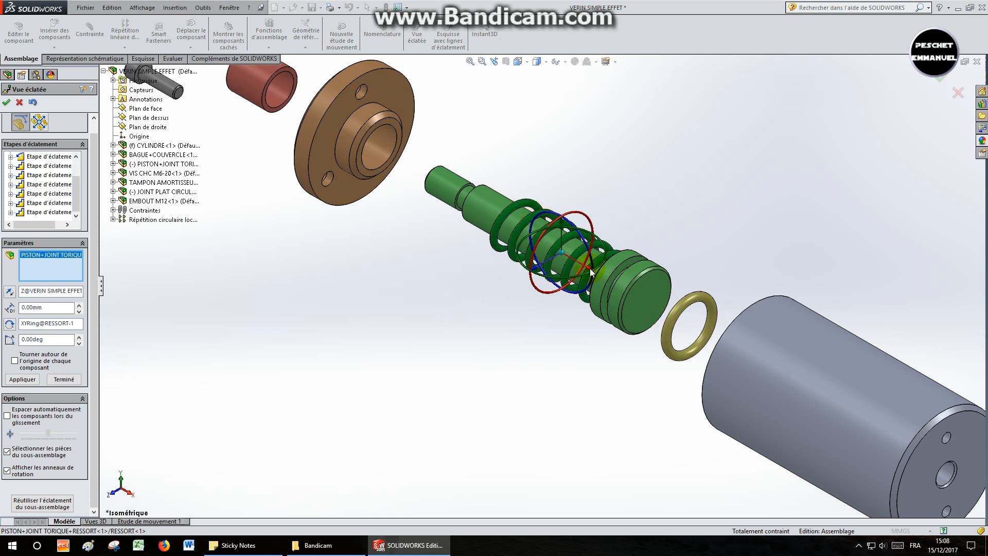
{"action": "left_click_drag", "start_coordinate": [589, 273], "coordinate": [377, 154]}
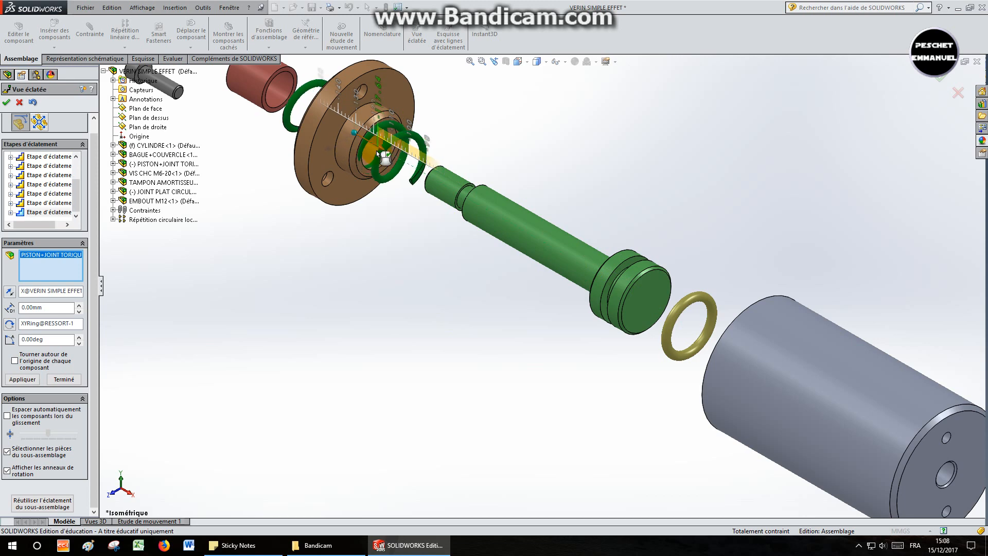
{"action": "key", "text": "f"}
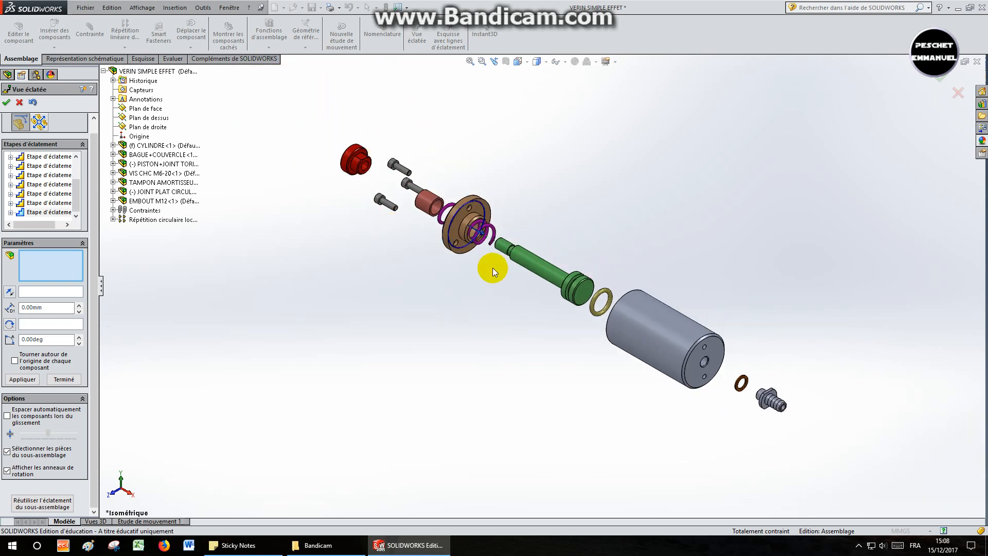
Edit the red bumper's explode step to extend its offset along X to about 393 mm.
{"action": "scroll", "coordinate": [466, 202], "scroll_direction": "down", "scroll_amount": 2}
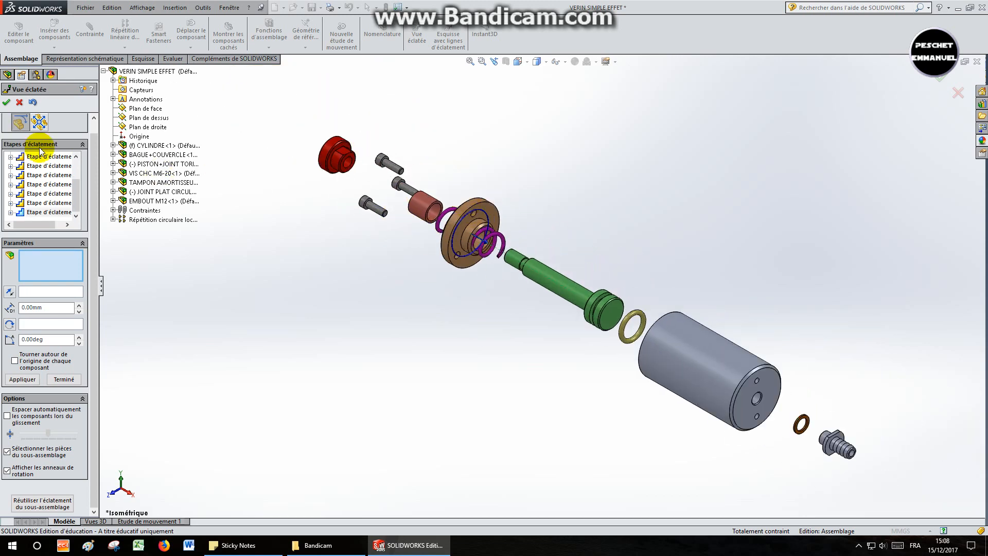
{"action": "left_click_drag", "start_coordinate": [77, 195], "coordinate": [77, 155]}
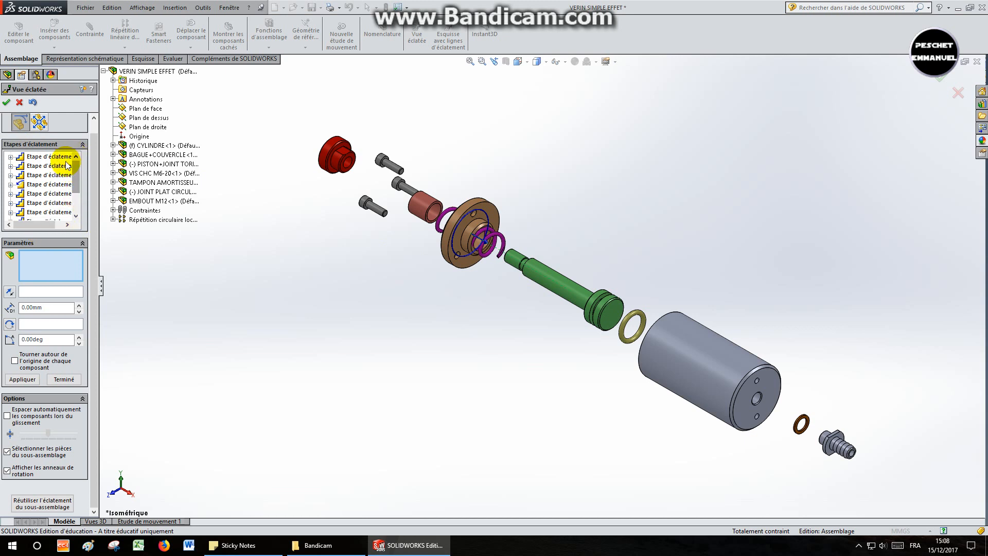
{"action": "left_click", "coordinate": [48, 204]}
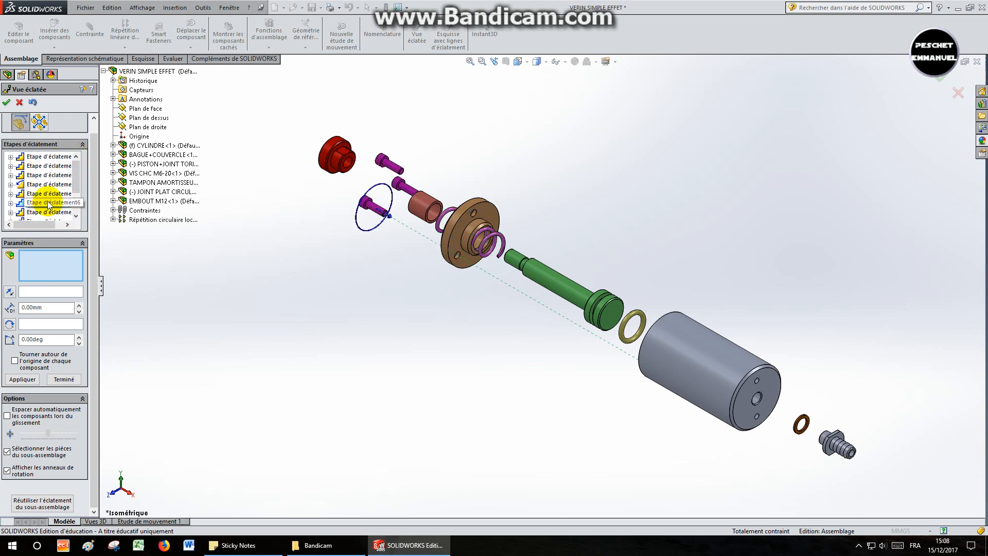
{"action": "left_click", "coordinate": [391, 218]}
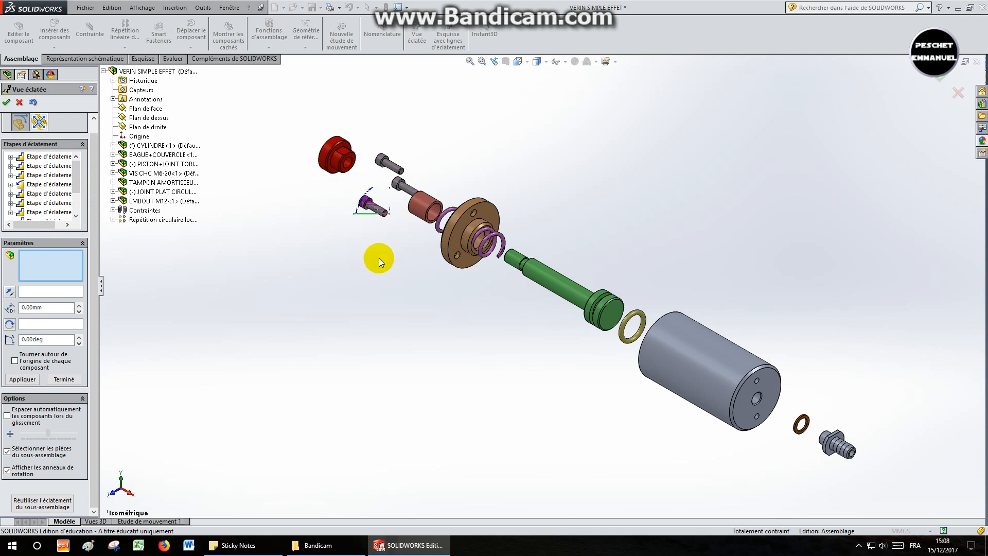
{"action": "left_click", "coordinate": [61, 185]}
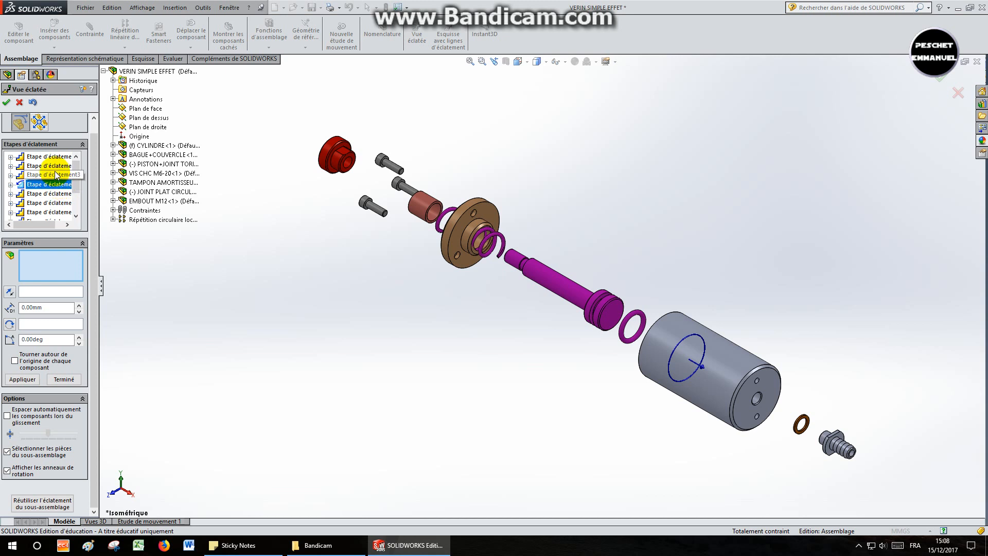
{"action": "left_click", "coordinate": [55, 174]}
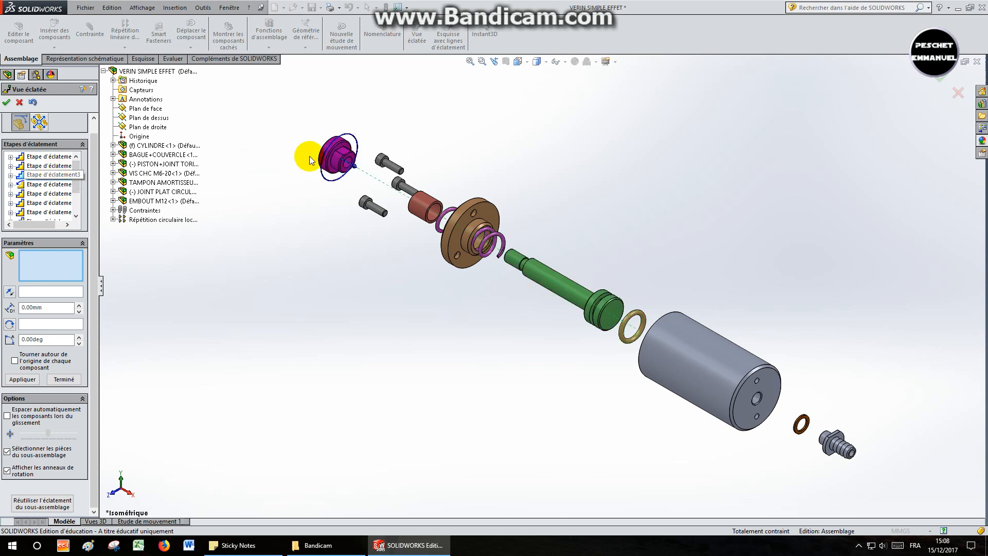
{"action": "left_click_drag", "start_coordinate": [355, 168], "coordinate": [311, 140]}
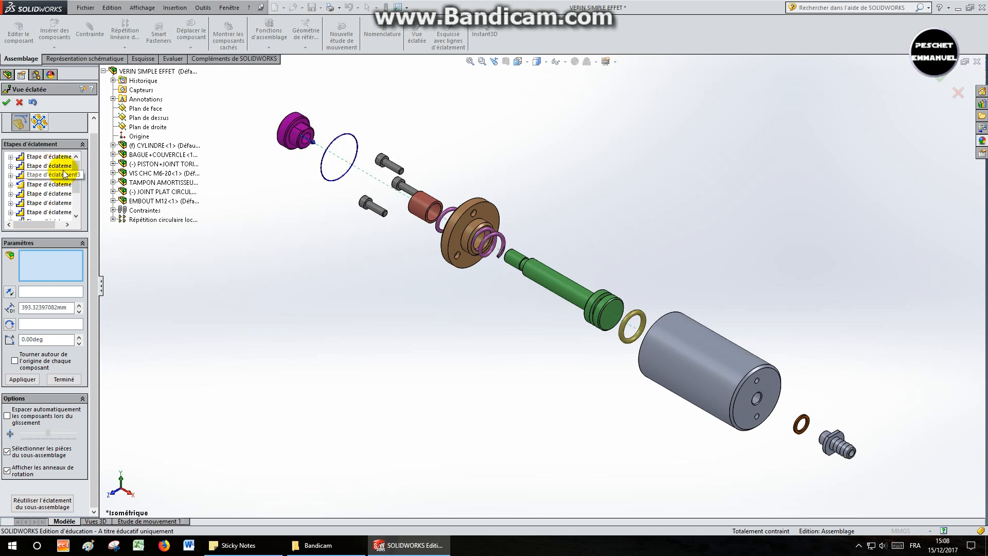
Edit the three screws' explode step to extend their offset along X to about 372 mm.
{"action": "left_click", "coordinate": [63, 165]}
{"action": "left_click", "coordinate": [58, 176]}
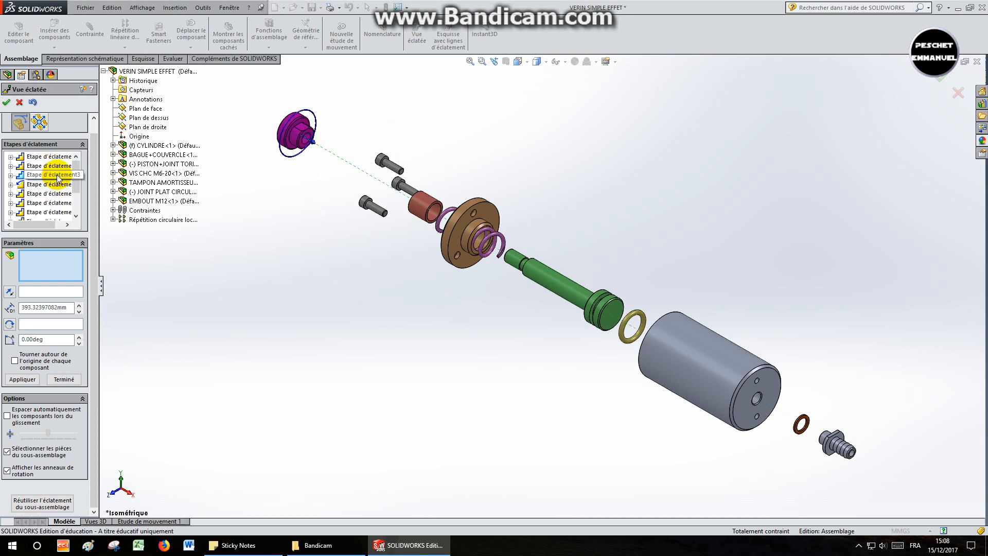
{"action": "left_click", "coordinate": [55, 184]}
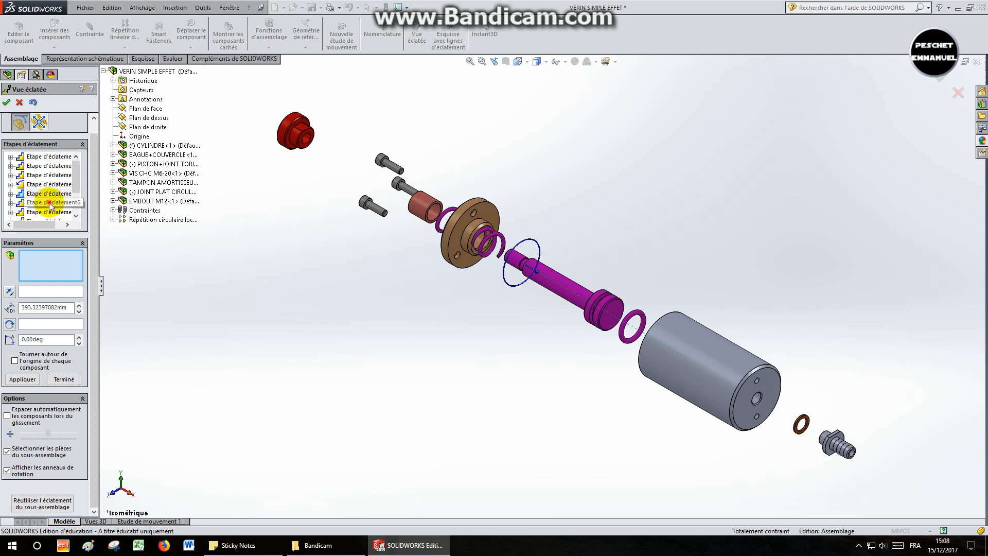
{"action": "left_click", "coordinate": [50, 203]}
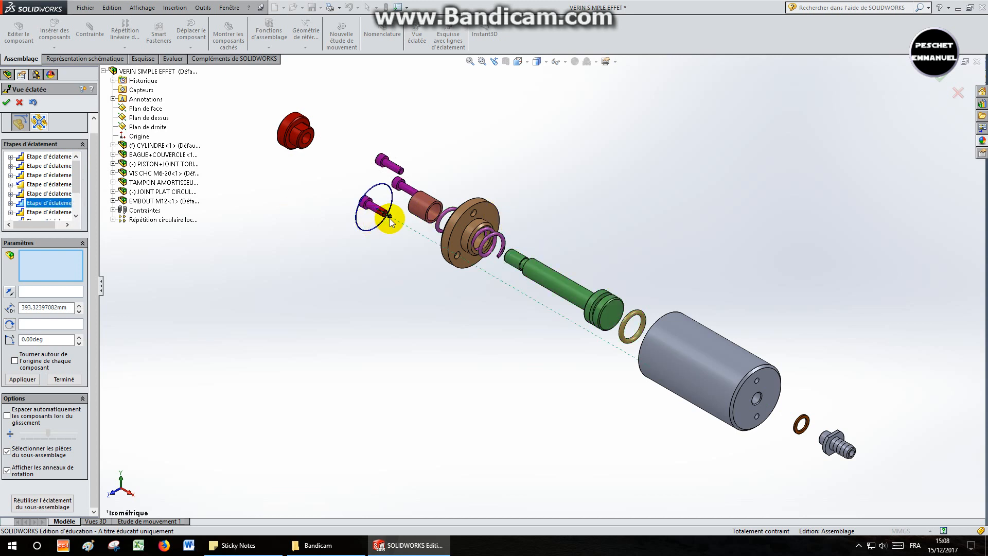
{"action": "left_click_drag", "start_coordinate": [390, 218], "coordinate": [343, 184]}
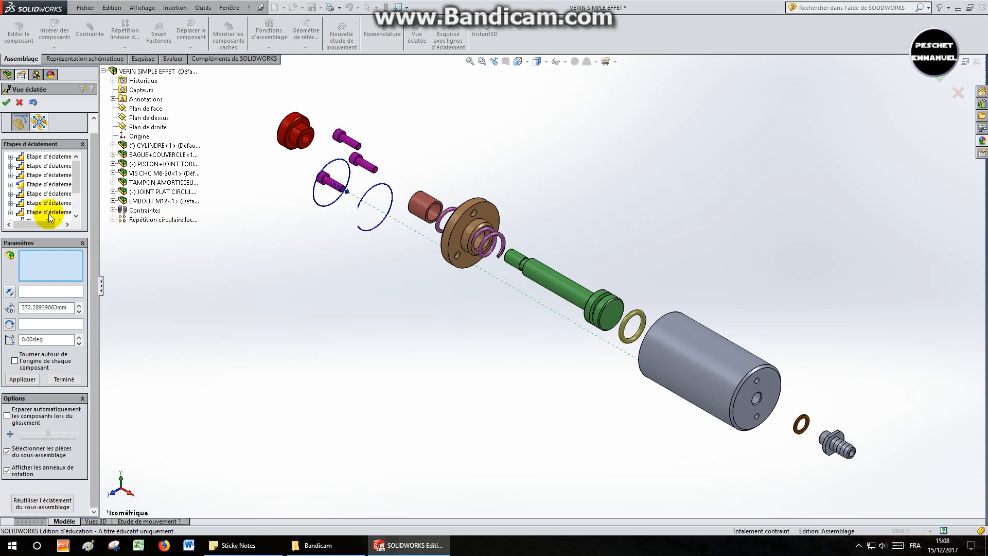
Edit the BAGUE+COUVERCLE explode step to move the bushing and cover clear of the spring, at an offset of about 290 mm.
{"action": "left_click", "coordinate": [52, 165]}
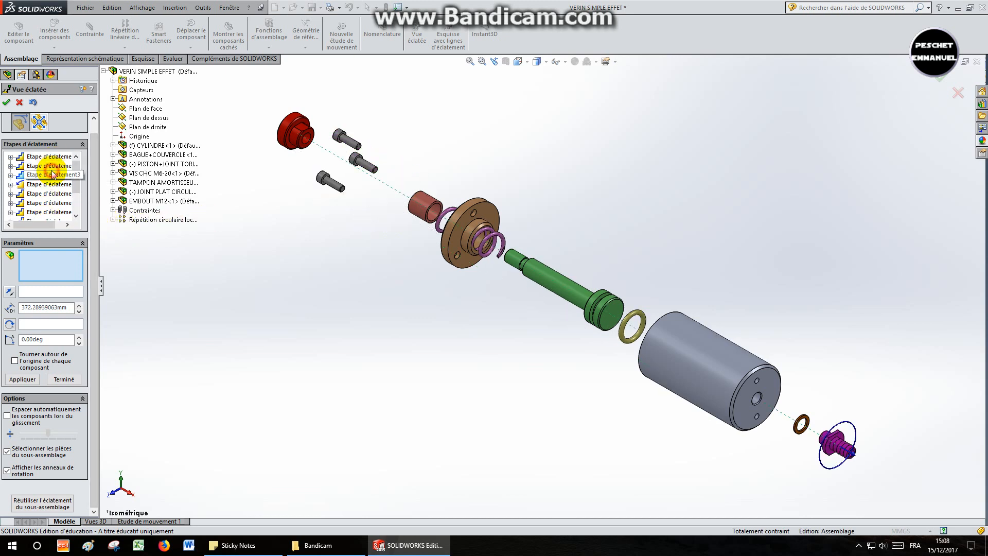
{"action": "left_click", "coordinate": [51, 175]}
{"action": "left_click", "coordinate": [52, 156]}
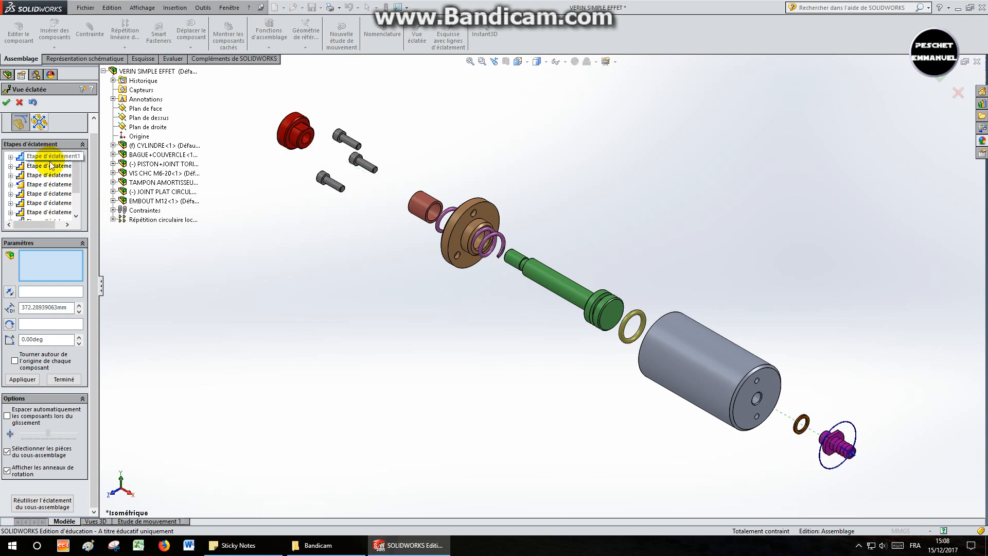
{"action": "left_click", "coordinate": [50, 166]}
{"action": "left_click", "coordinate": [49, 175]}
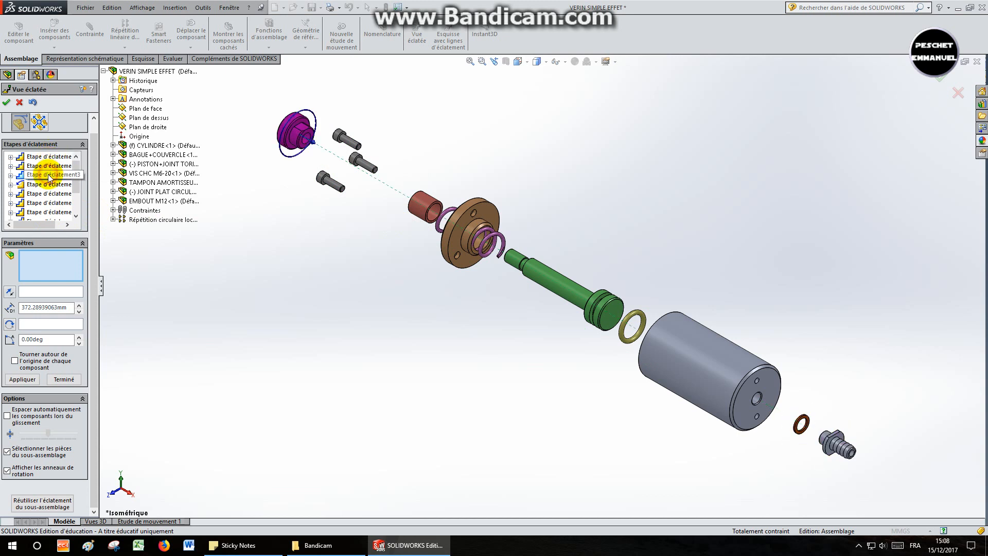
{"action": "left_click", "coordinate": [50, 184]}
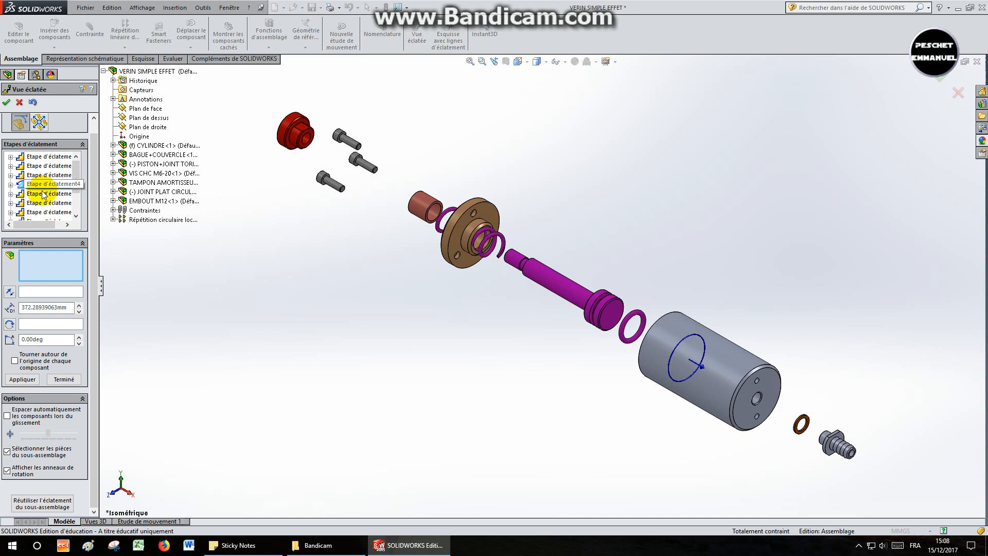
{"action": "left_click", "coordinate": [43, 194]}
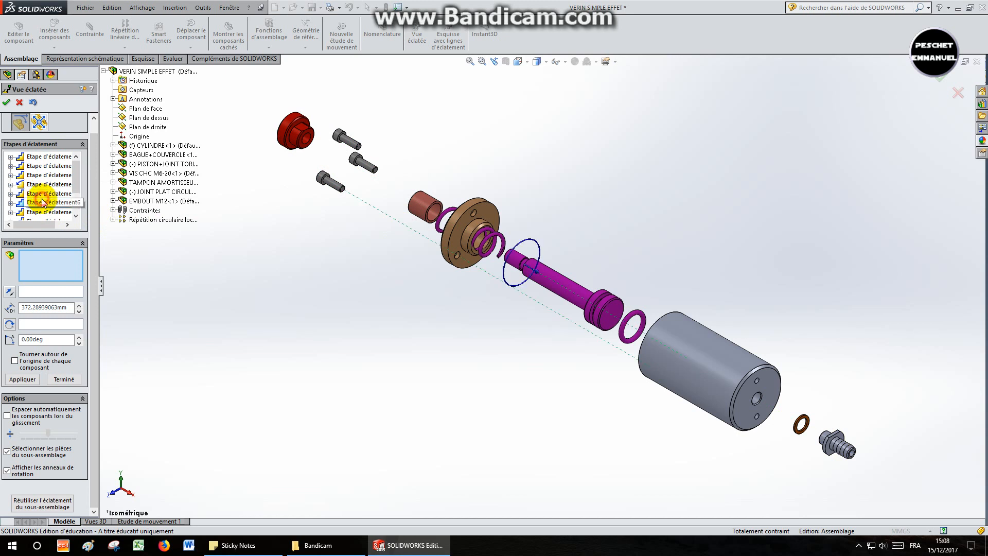
{"action": "left_click", "coordinate": [43, 202]}
{"action": "left_click", "coordinate": [43, 212]}
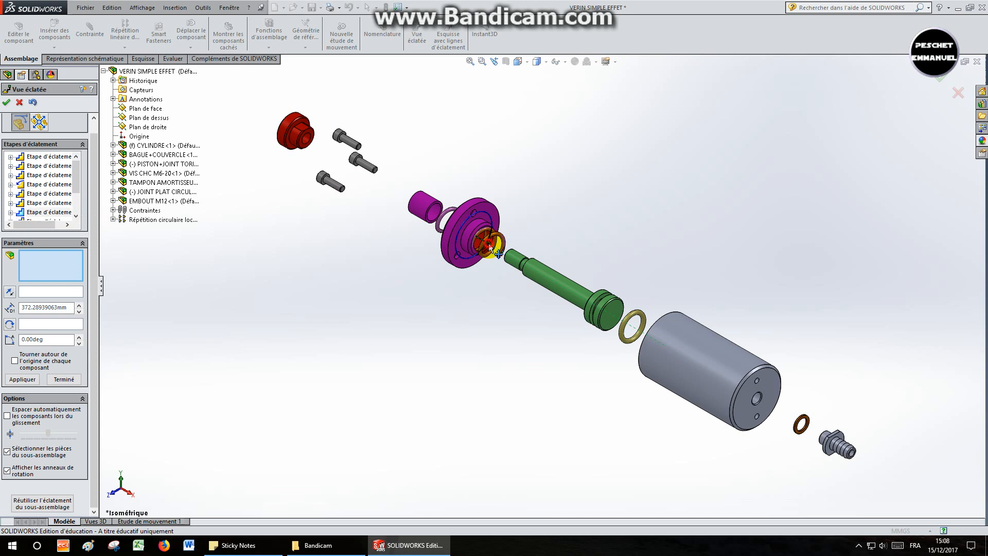
{"action": "left_click_drag", "start_coordinate": [489, 249], "coordinate": [430, 227]}
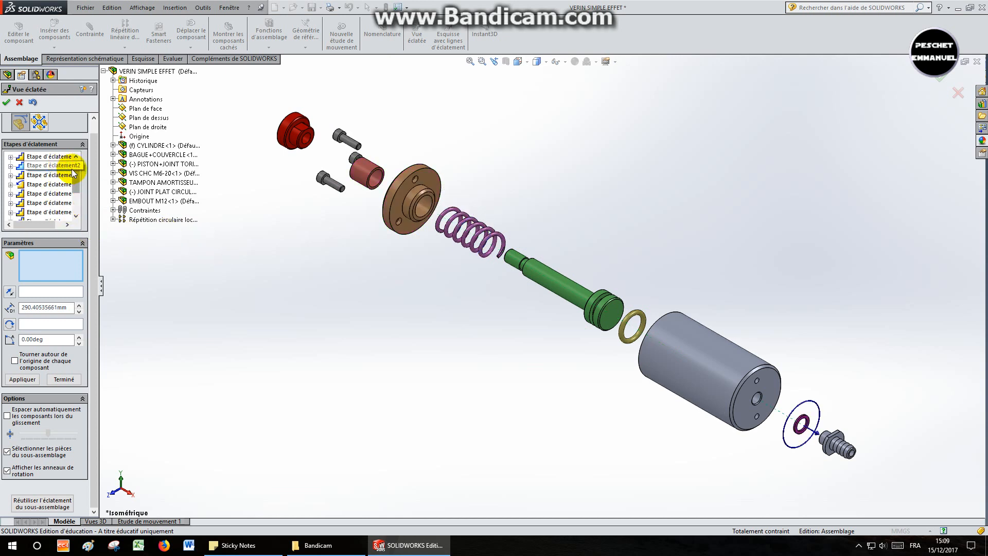
Move the three screws farther along X, clear of the bushing, by setting their explode offset to about 411 mm.
{"action": "left_click", "coordinate": [61, 184]}
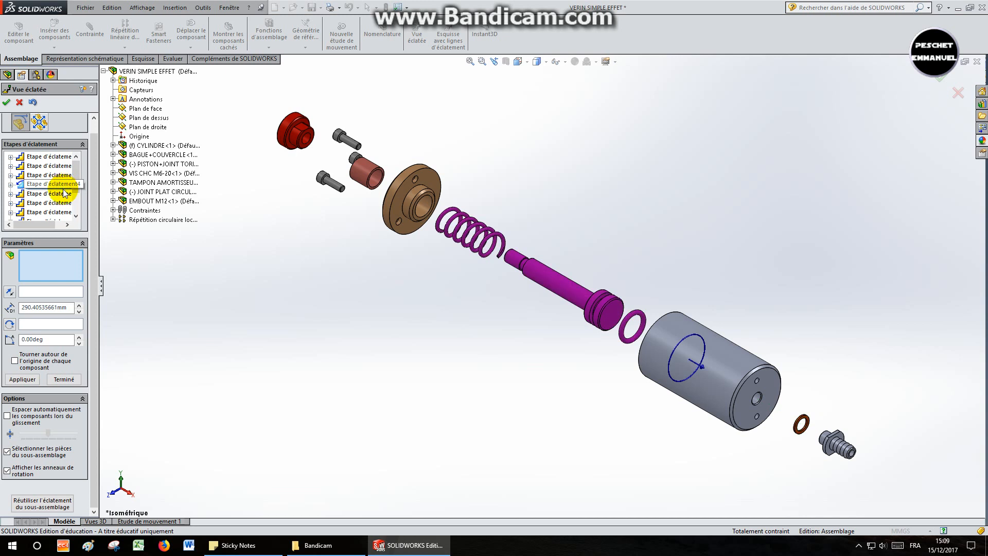
{"action": "left_click", "coordinate": [59, 201]}
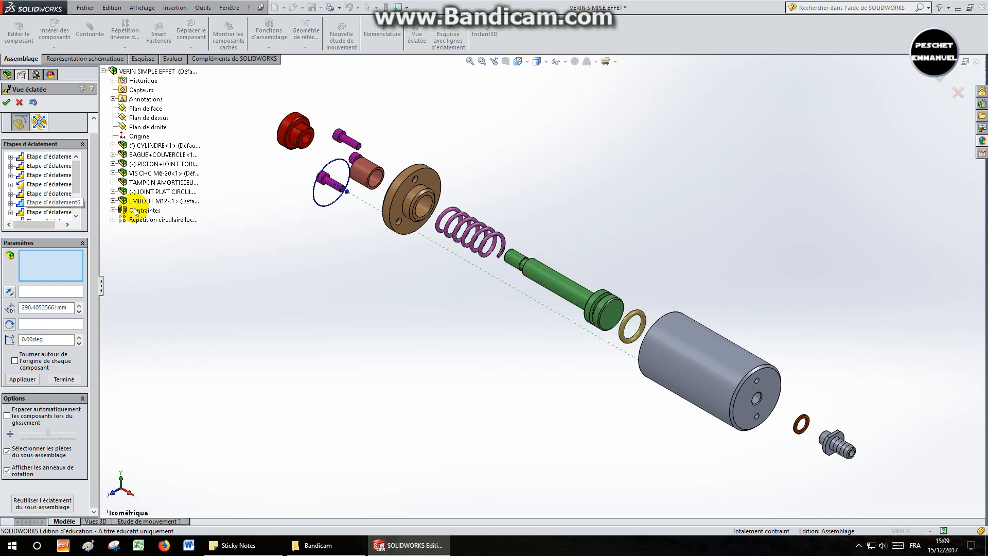
{"action": "left_click_drag", "start_coordinate": [348, 195], "coordinate": [187, 193]}
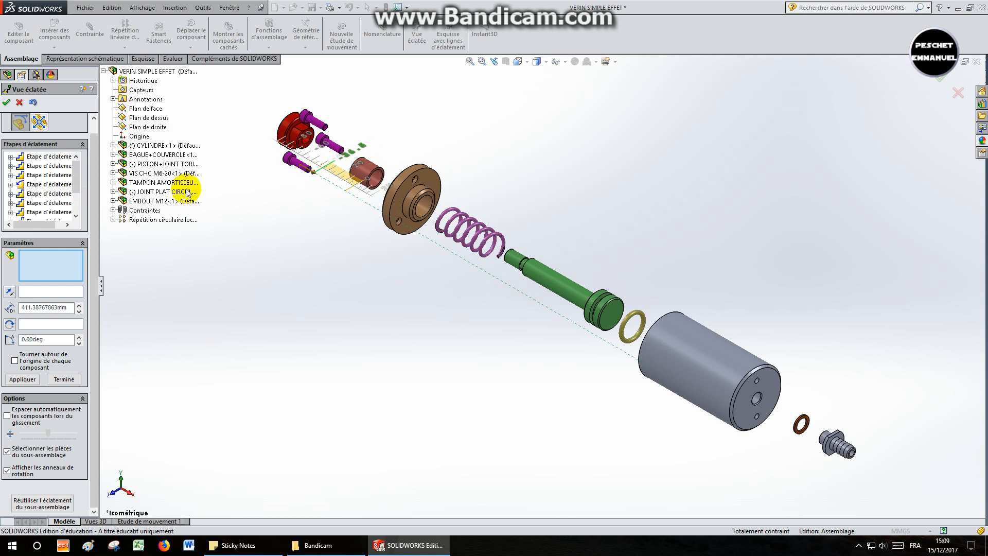
Go through the existing explode steps one by one to identify which components each of them moves.
{"action": "left_click", "coordinate": [57, 184]}
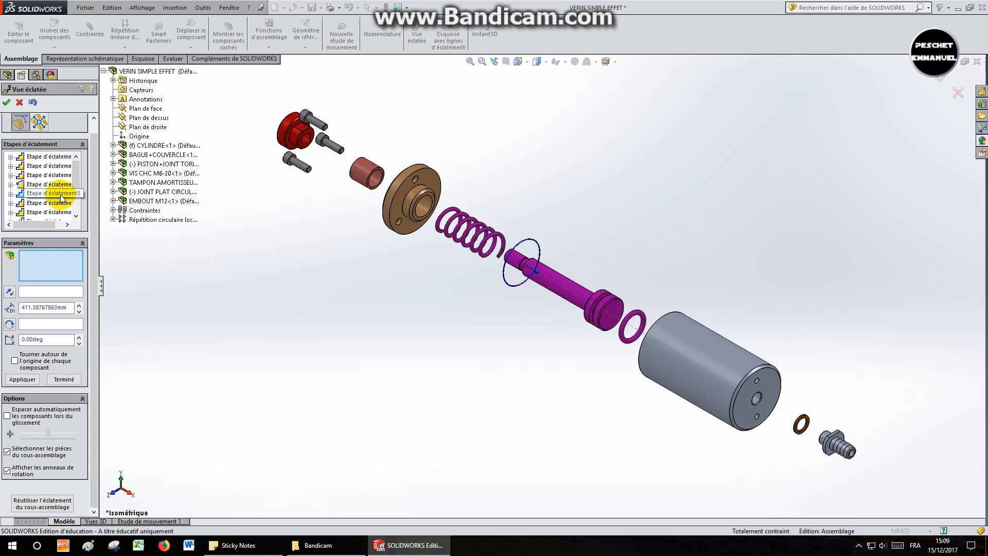
{"action": "left_click", "coordinate": [58, 203]}
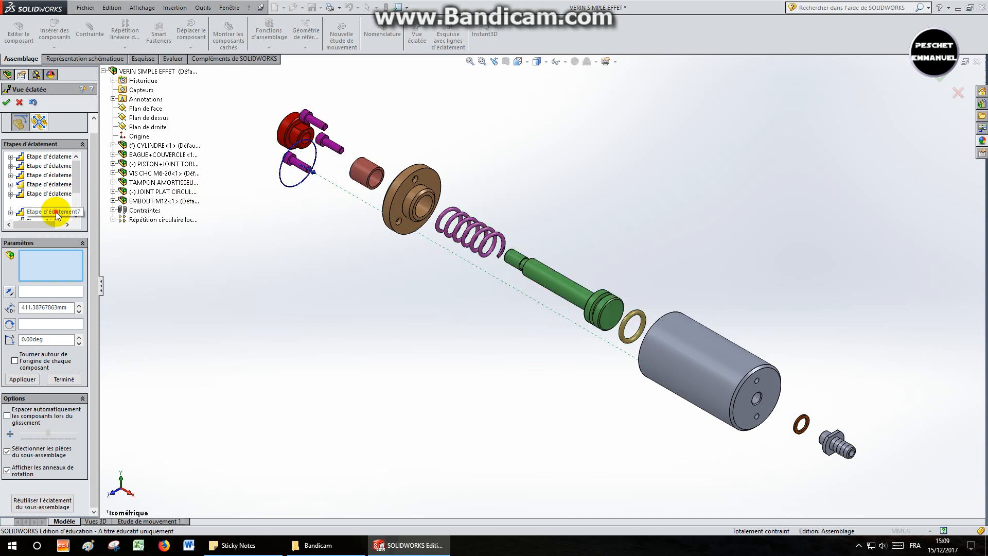
{"action": "left_click", "coordinate": [57, 212]}
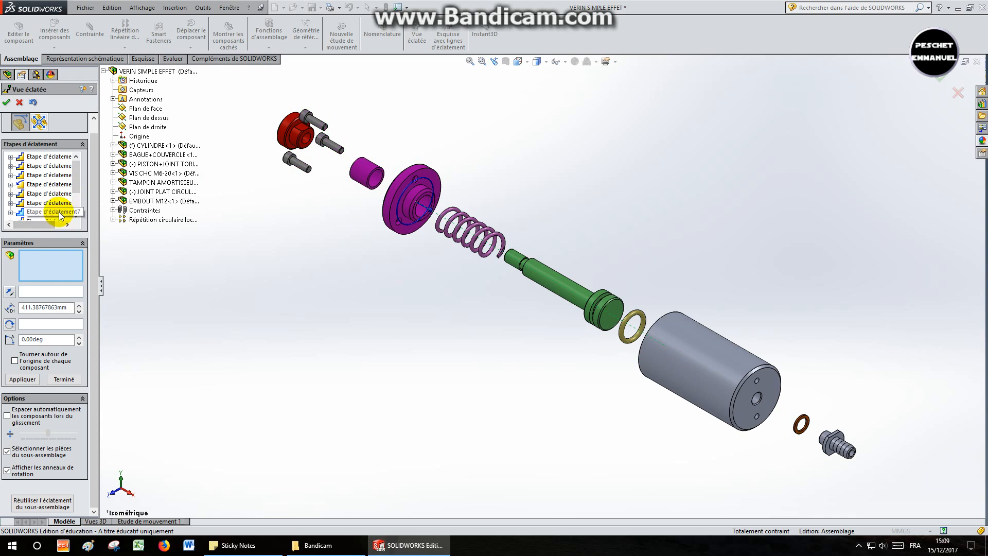
{"action": "scroll", "coordinate": [58, 209], "scroll_direction": "down", "scroll_amount": 1}
{"action": "left_click", "coordinate": [62, 198]}
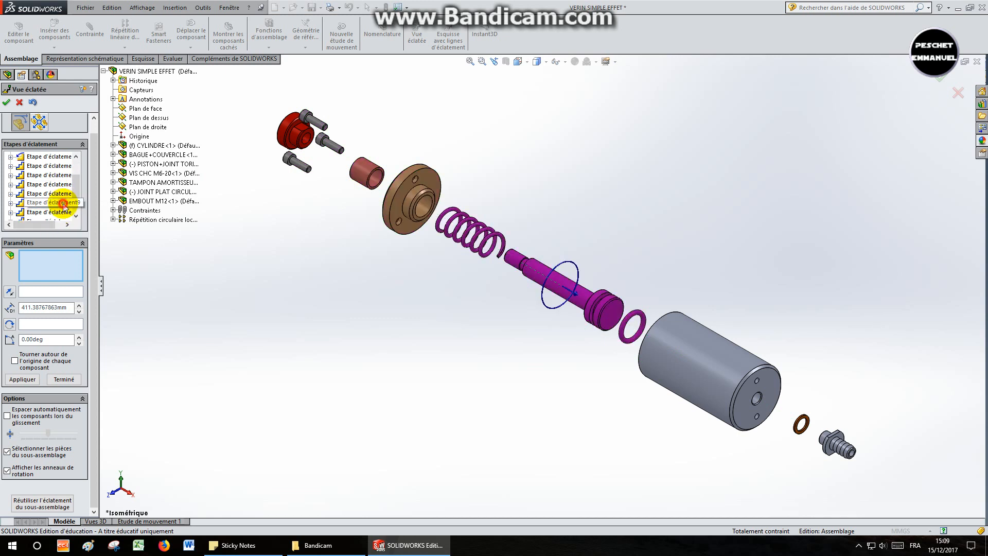
{"action": "left_click", "coordinate": [62, 202]}
{"action": "left_click", "coordinate": [61, 213]}
{"action": "scroll", "coordinate": [61, 212], "scroll_direction": "down", "scroll_amount": 1}
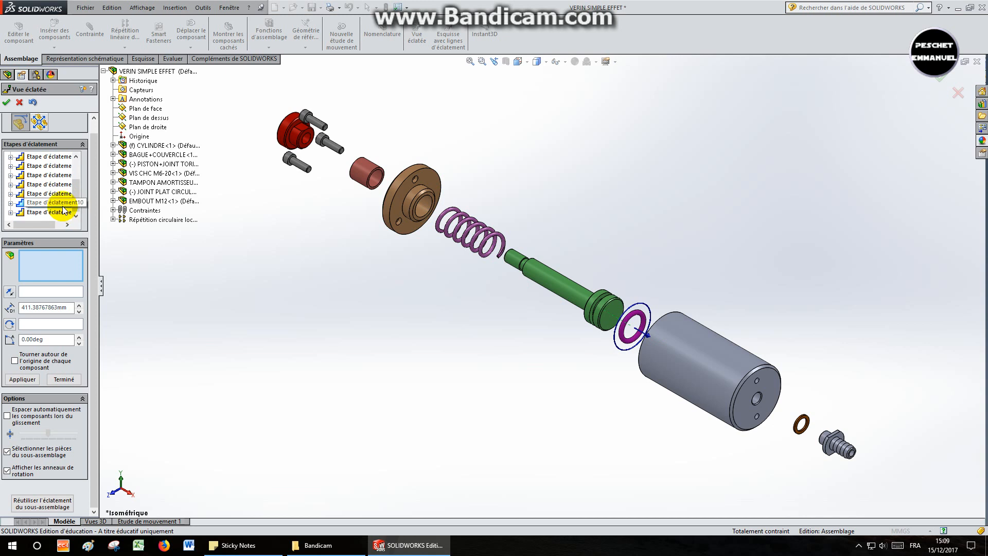
{"action": "left_click", "coordinate": [63, 212]}
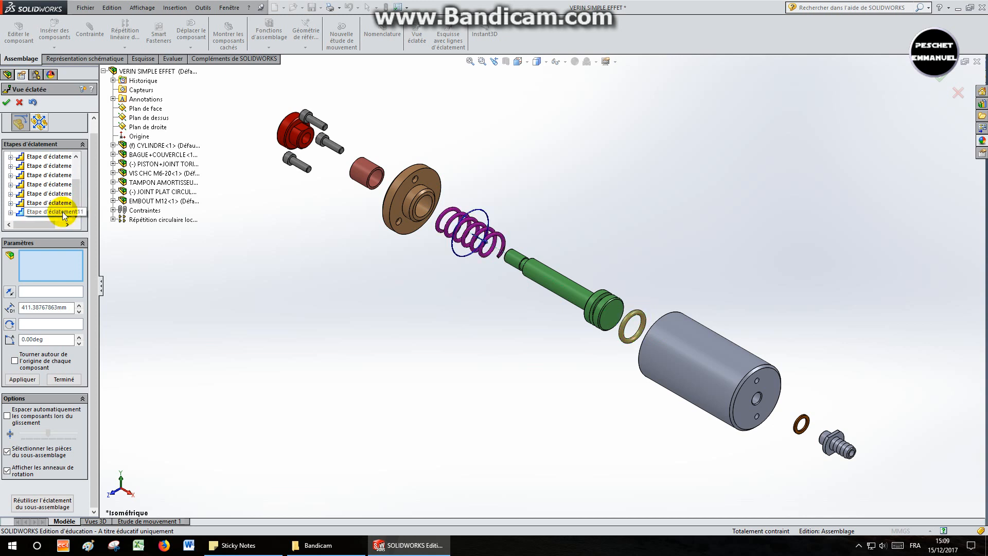
{"action": "left_click", "coordinate": [64, 157]}
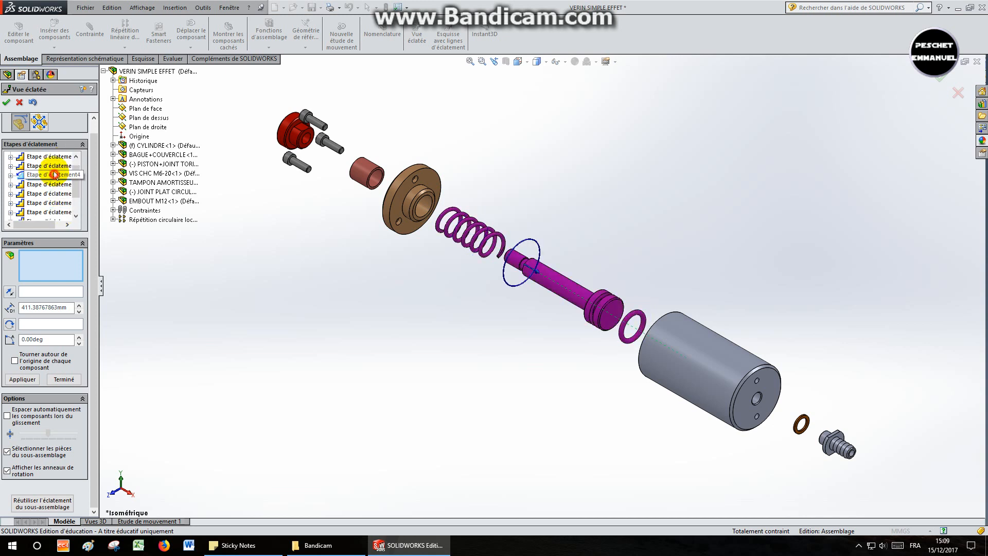
Edit the red bumper's explode step to move it clear of the screws, at an offset of about 426 mm.
{"action": "left_click", "coordinate": [51, 157]}
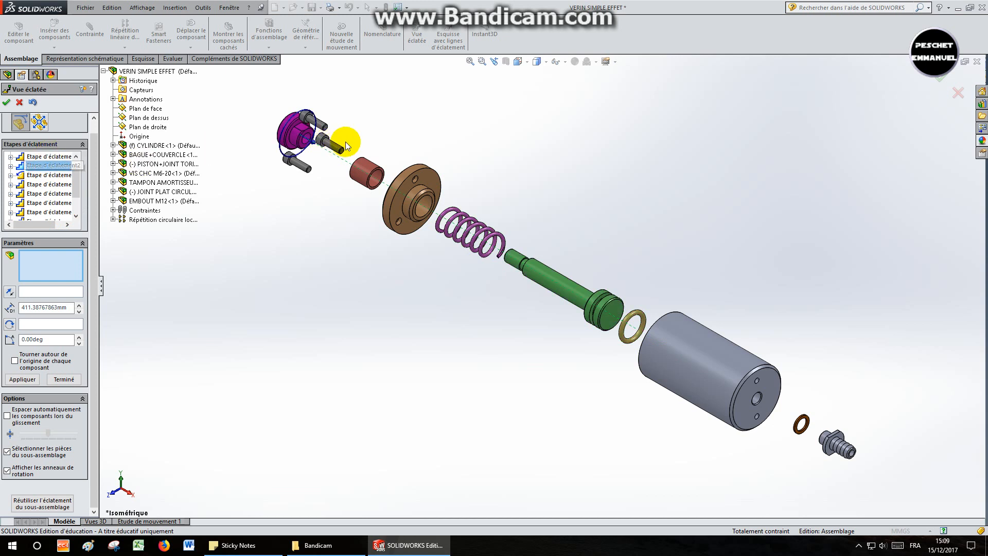
{"action": "left_click_drag", "start_coordinate": [313, 142], "coordinate": [276, 130]}
{"action": "left_click", "coordinate": [421, 278]}
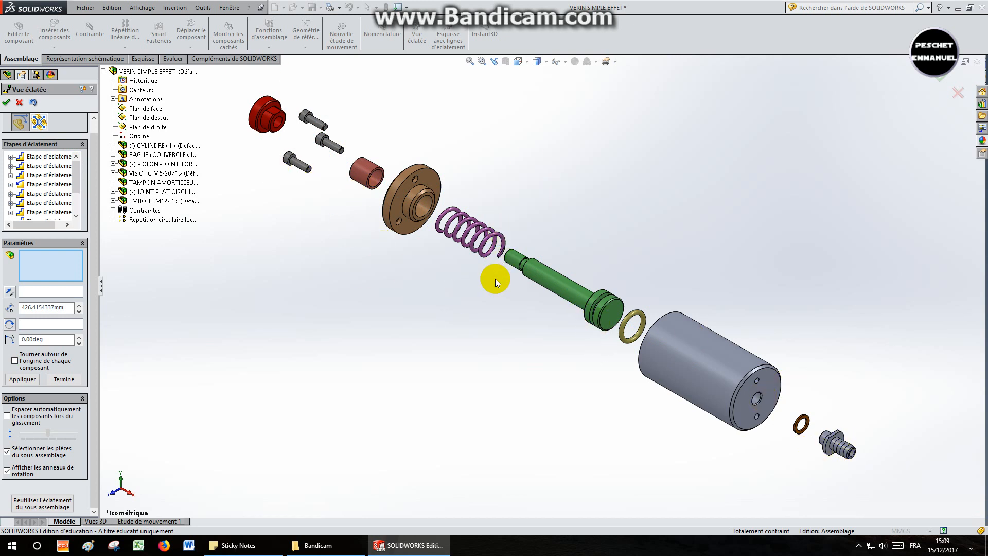
Accept the exploded view and save the assembly.
{"action": "left_click", "coordinate": [7, 103]}
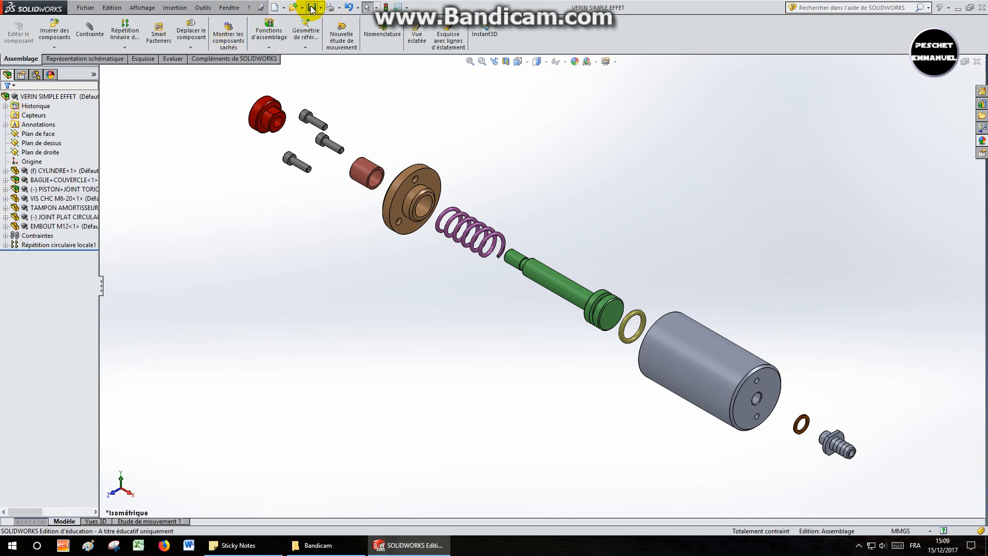
{"action": "left_click", "coordinate": [311, 9]}
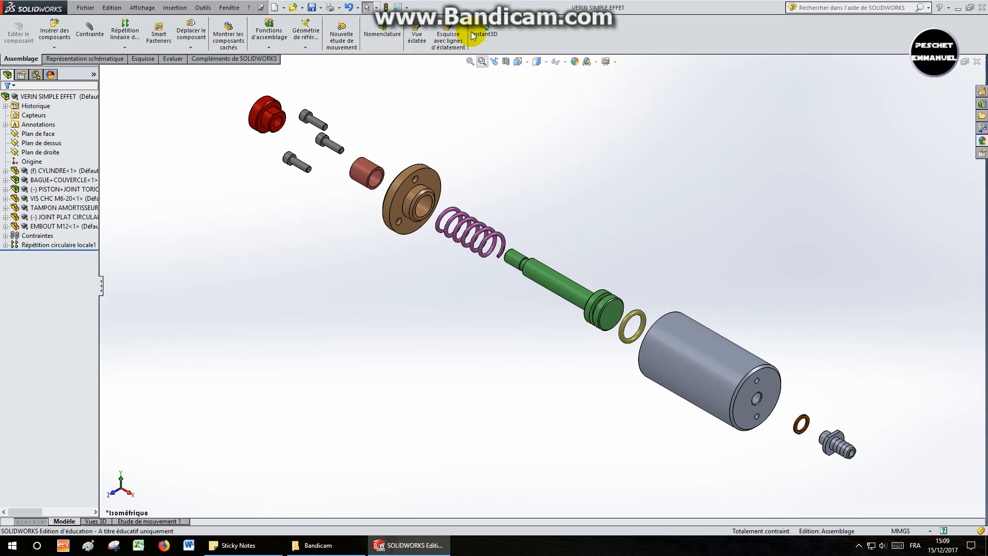
Start an explode line sketch and connect the EMBOUT M12 fitting's bore to the red bumper's bore along the cylinder axis.
{"action": "left_click", "coordinate": [458, 36]}
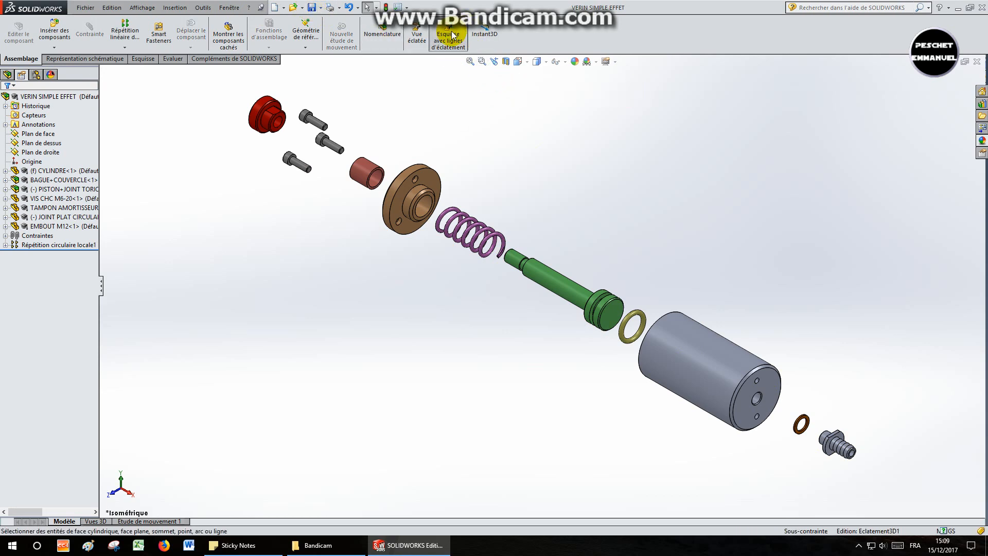
{"action": "scroll", "coordinate": [834, 429], "scroll_direction": "down", "scroll_amount": 6}
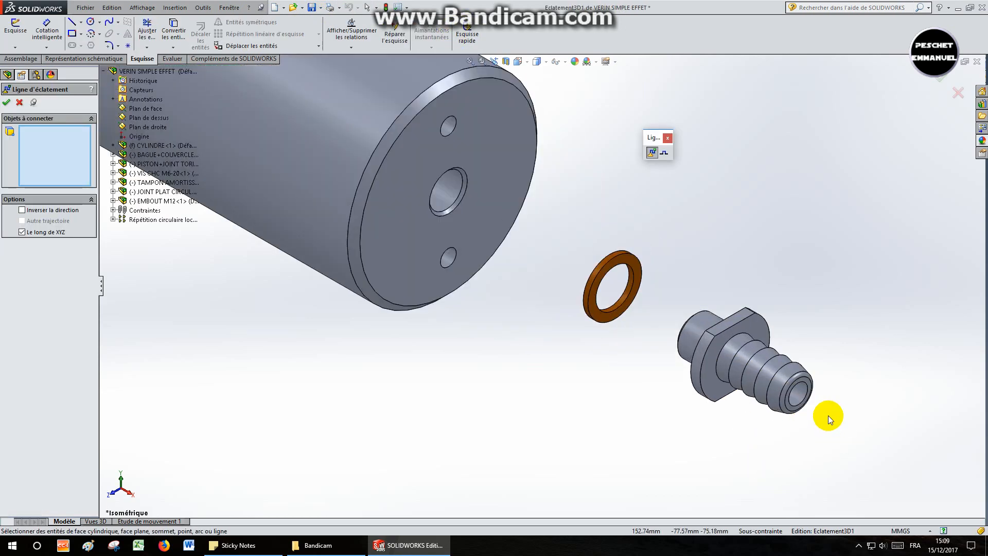
{"action": "left_click", "coordinate": [775, 382]}
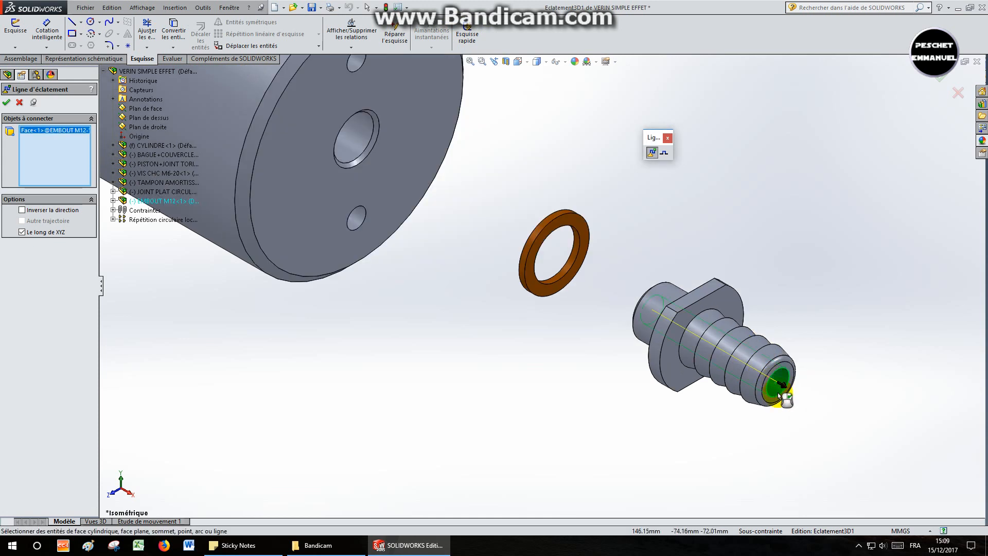
{"action": "right_click", "coordinate": [781, 385]}
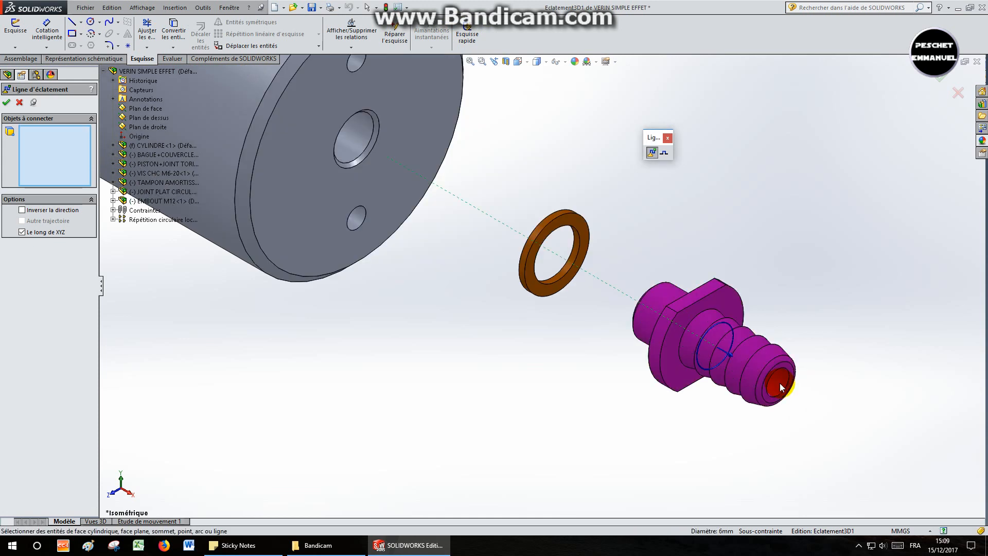
{"action": "left_click", "coordinate": [780, 386]}
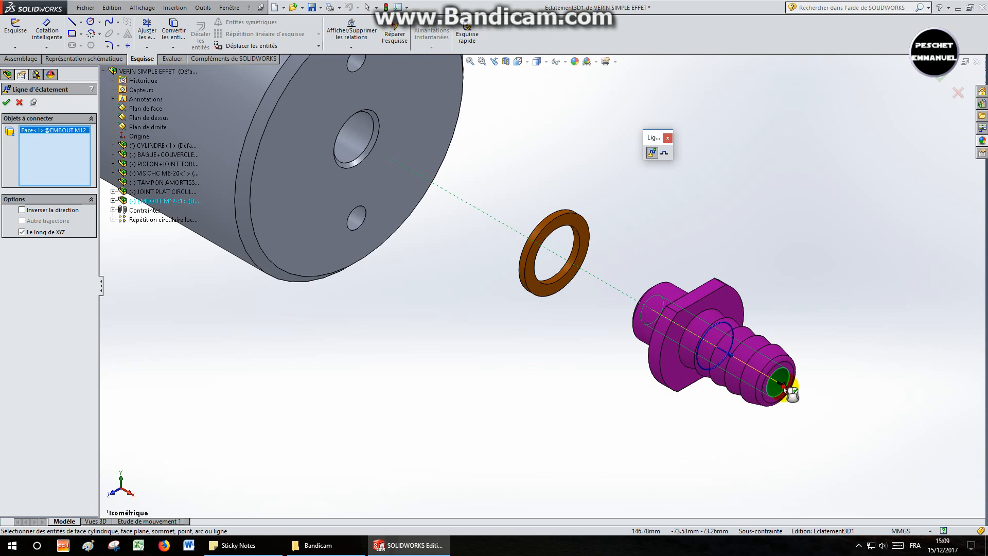
{"action": "scroll", "coordinate": [370, 240], "scroll_direction": "up", "scroll_amount": 6}
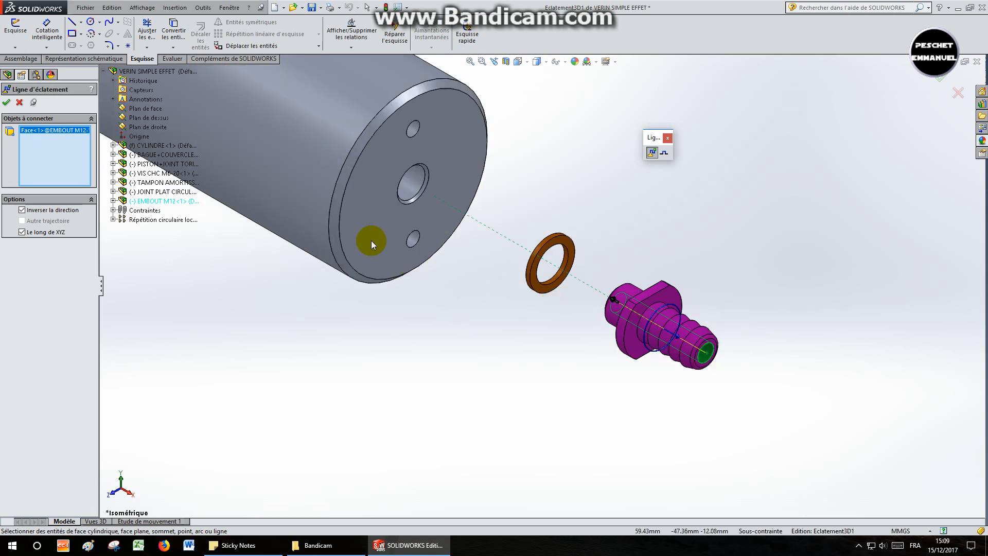
{"action": "scroll", "coordinate": [340, 191], "scroll_direction": "down", "scroll_amount": 6}
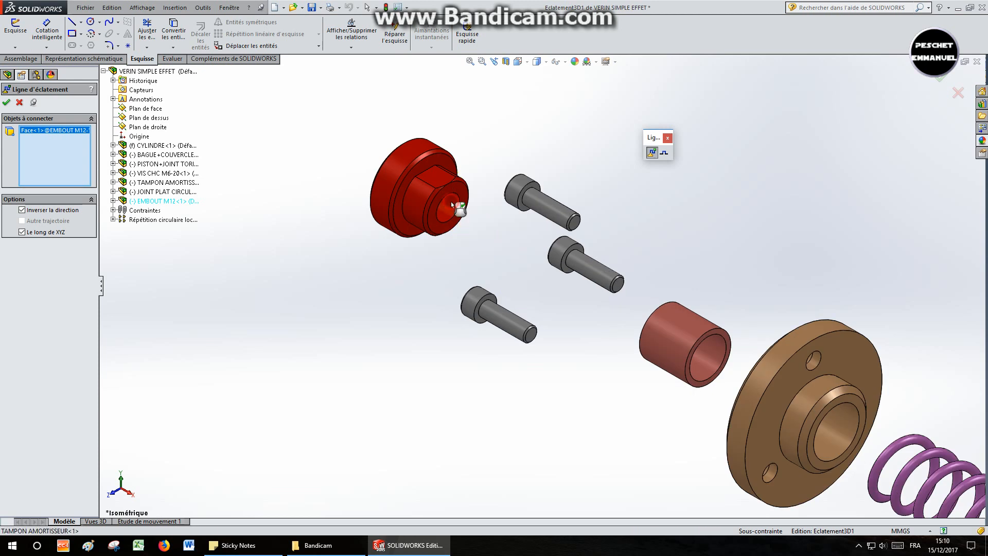
{"action": "left_click", "coordinate": [451, 201]}
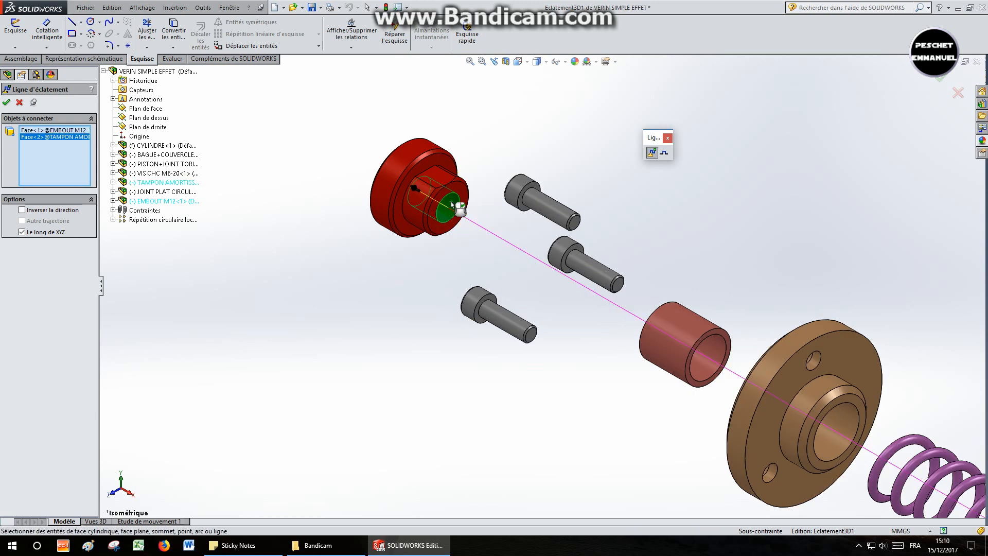
{"action": "left_click", "coordinate": [7, 103]}
Add an explode line from the uppermost screw's shank, direction reversed toward the cylinder, to the matching upper hole in the cylinder's end face.
{"action": "left_click", "coordinate": [541, 203]}
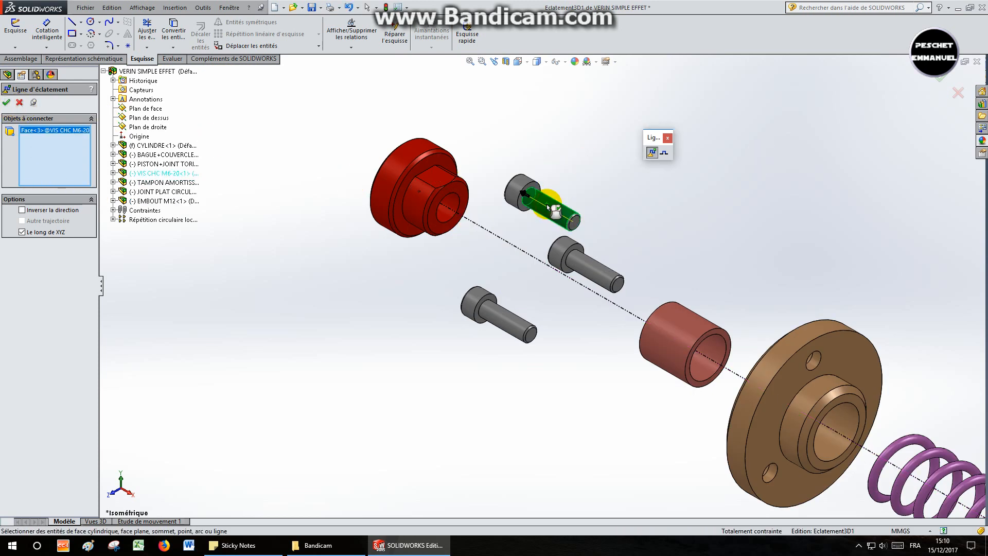
{"action": "left_click", "coordinate": [523, 194]}
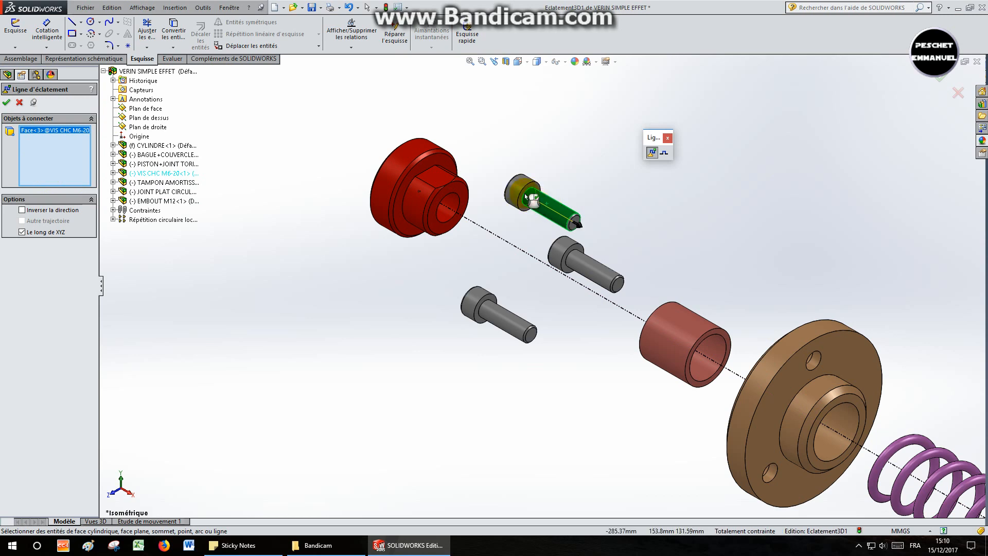
{"action": "scroll", "coordinate": [767, 292], "scroll_direction": "up", "scroll_amount": 4}
{"action": "scroll", "coordinate": [822, 434], "scroll_direction": "up", "scroll_amount": 3}
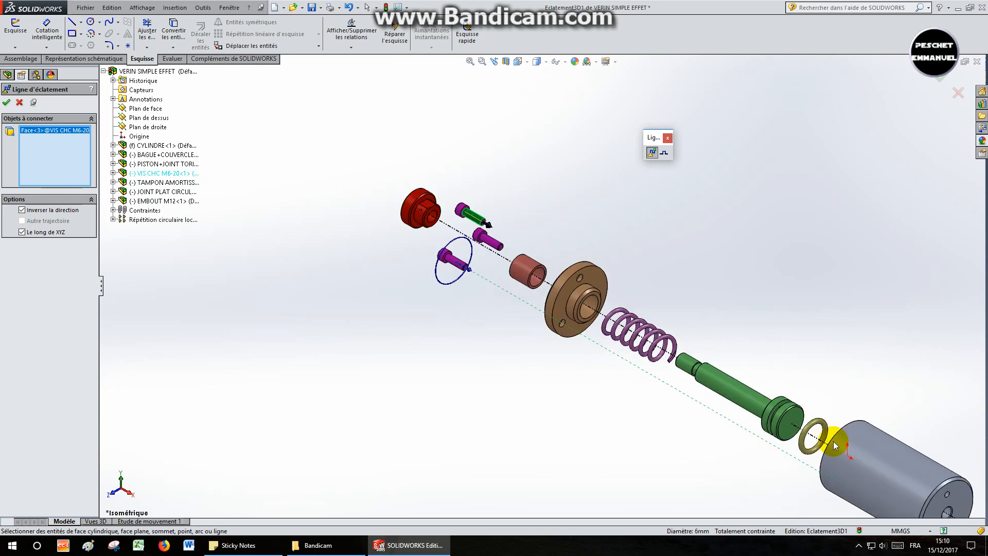
{"action": "middle_click_drag", "start_coordinate": [721, 422], "coordinate": [770, 437]}
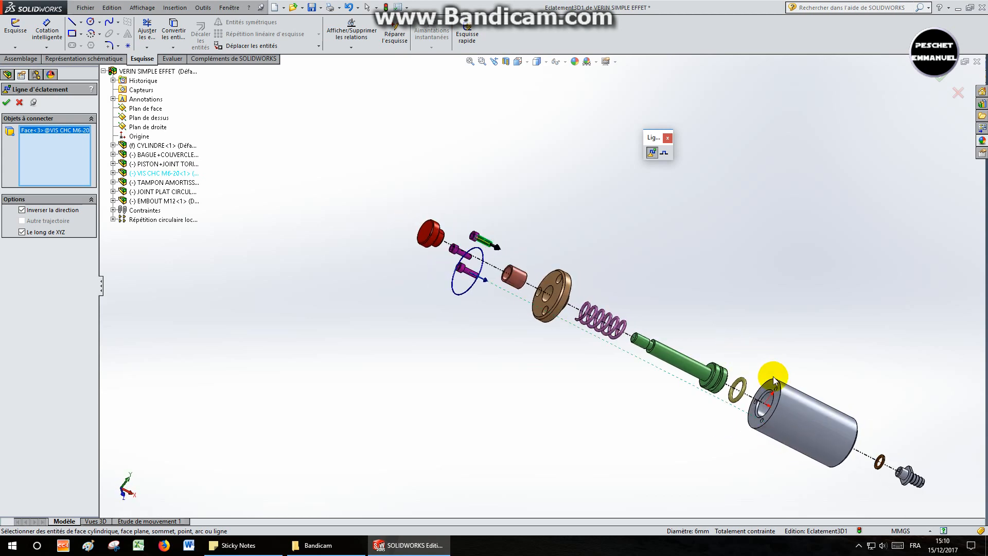
{"action": "scroll", "coordinate": [774, 380], "scroll_direction": "down", "scroll_amount": 5}
{"action": "scroll", "coordinate": [680, 314], "scroll_direction": "down", "scroll_amount": 2}
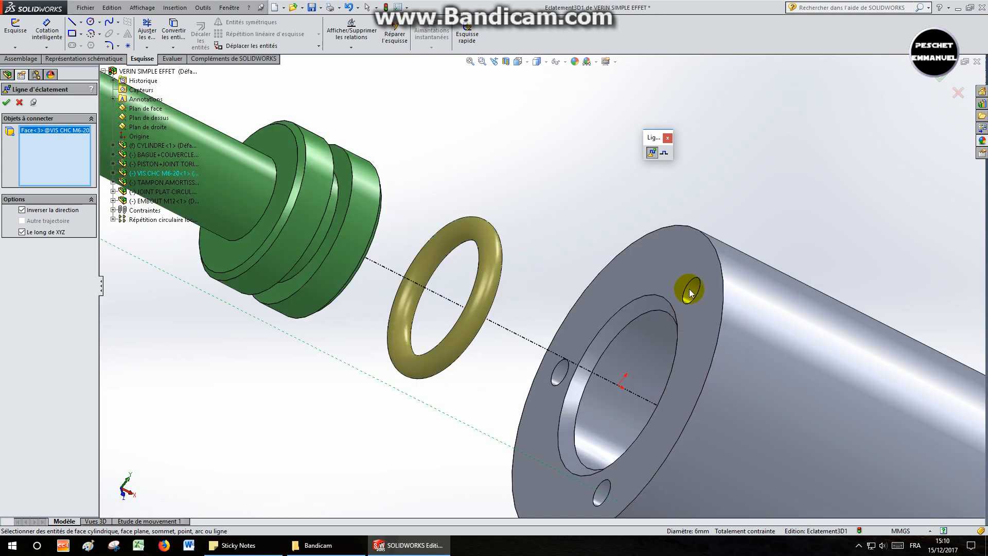
{"action": "left_click", "coordinate": [691, 292]}
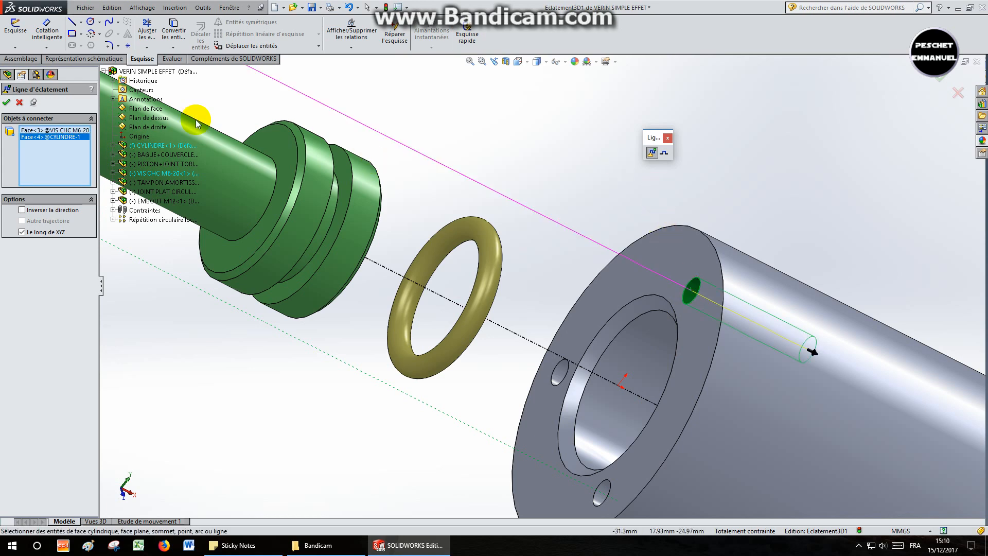
{"action": "left_click", "coordinate": [7, 102]}
Add an explode line from the lowest screw's shank to the matching lower hole in the cylinder's end face.
{"action": "scroll", "coordinate": [326, 360], "scroll_direction": "up", "scroll_amount": 10}
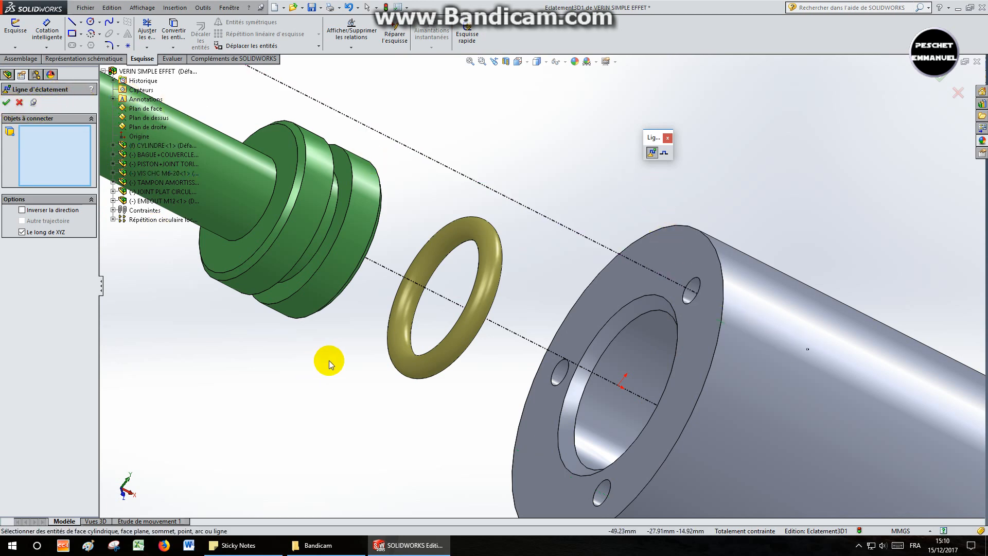
{"action": "scroll", "coordinate": [308, 190], "scroll_direction": "down", "scroll_amount": 5}
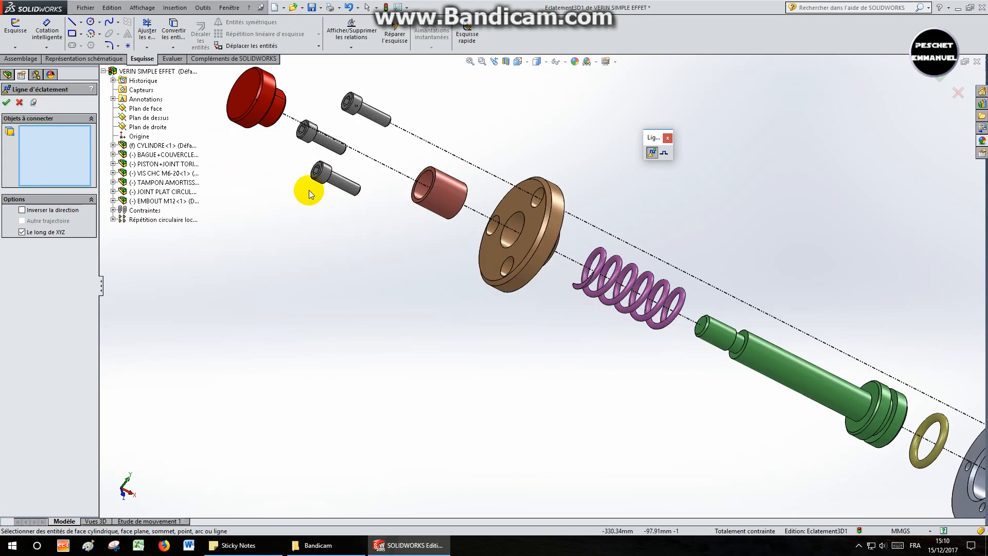
{"action": "left_click", "coordinate": [393, 205]}
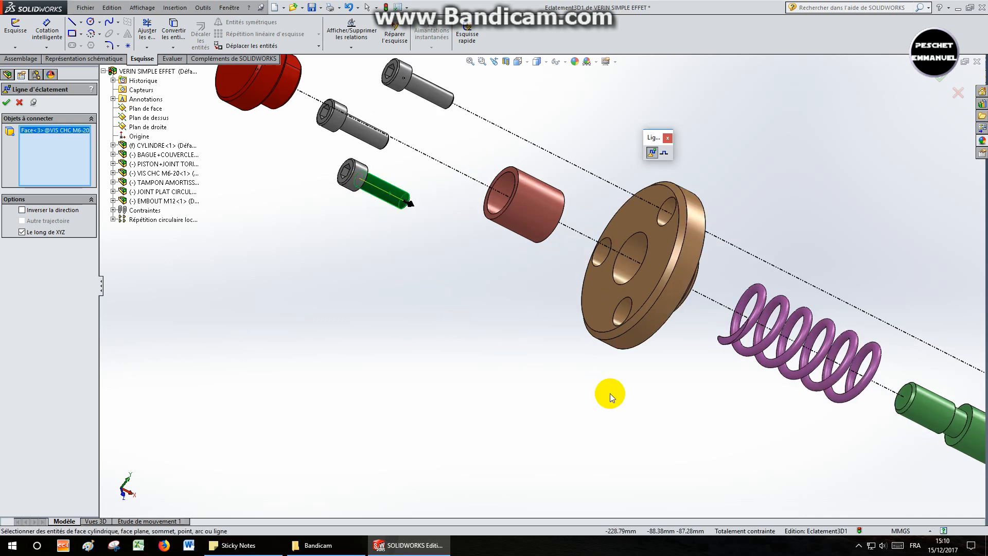
{"action": "scroll", "coordinate": [906, 423], "scroll_direction": "up", "scroll_amount": 5}
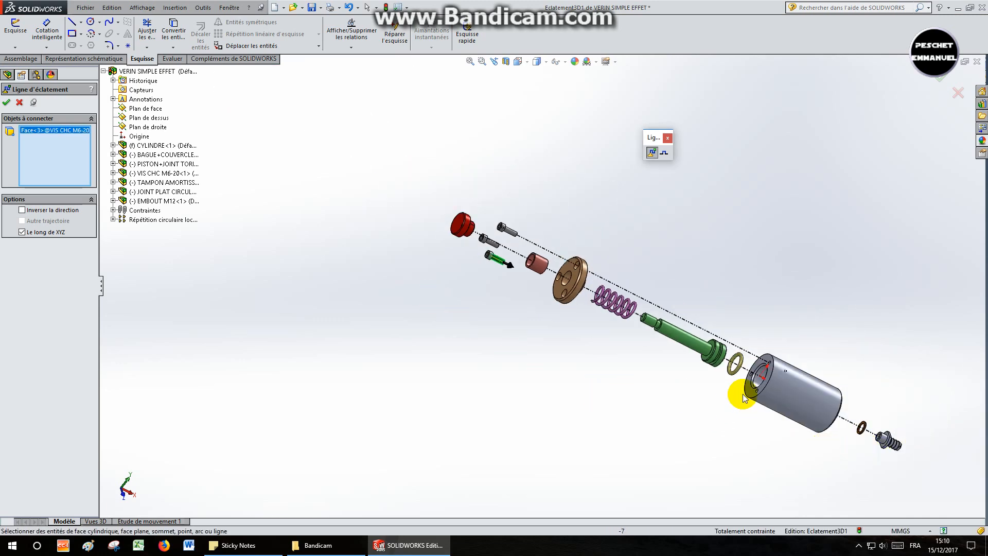
{"action": "scroll", "coordinate": [737, 356], "scroll_direction": "down", "scroll_amount": 10}
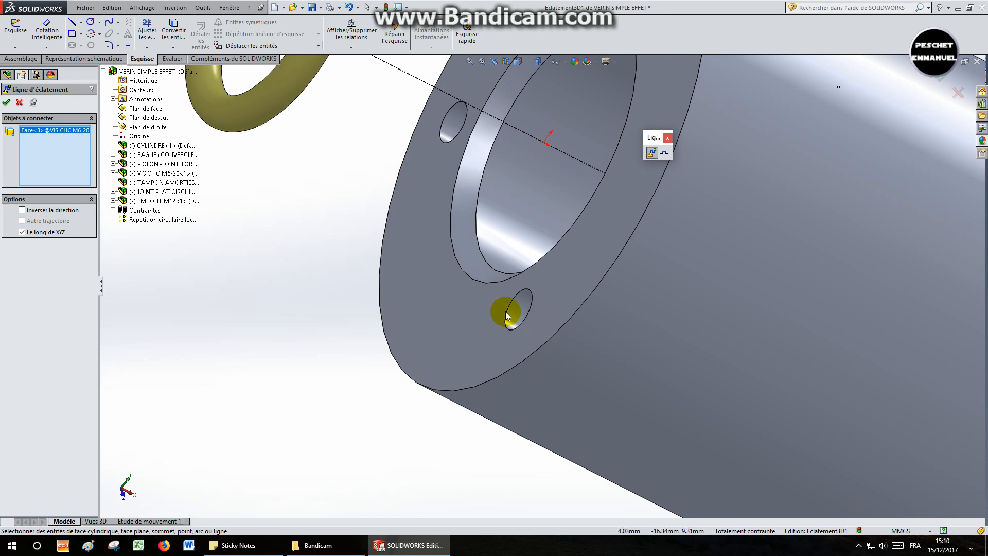
{"action": "left_click", "coordinate": [506, 311]}
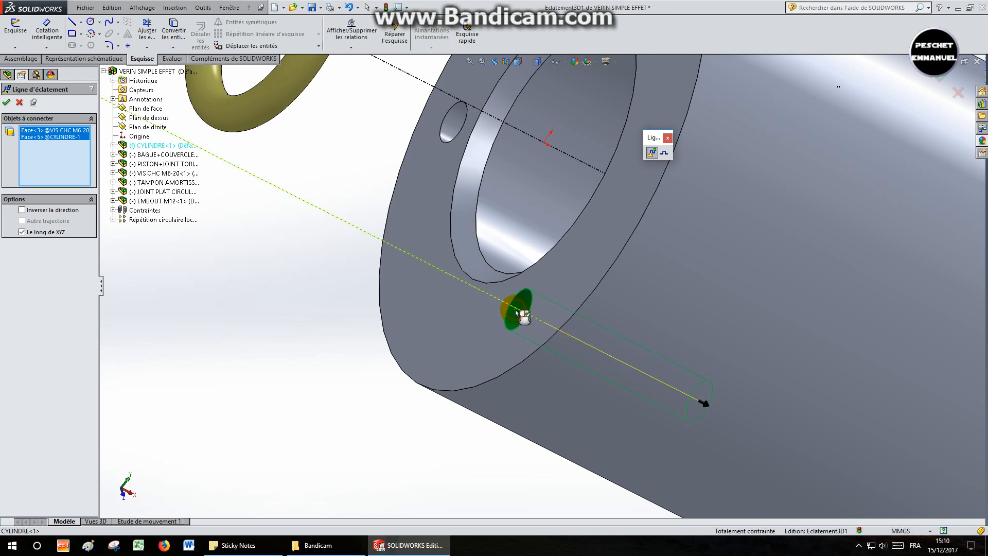
{"action": "left_click", "coordinate": [6, 104]}
Add an explode line from the remaining middle screw's shank to the matching hole in the cylinder's end face and finish the line command.
{"action": "scroll", "coordinate": [253, 184], "scroll_direction": "up", "scroll_amount": 10}
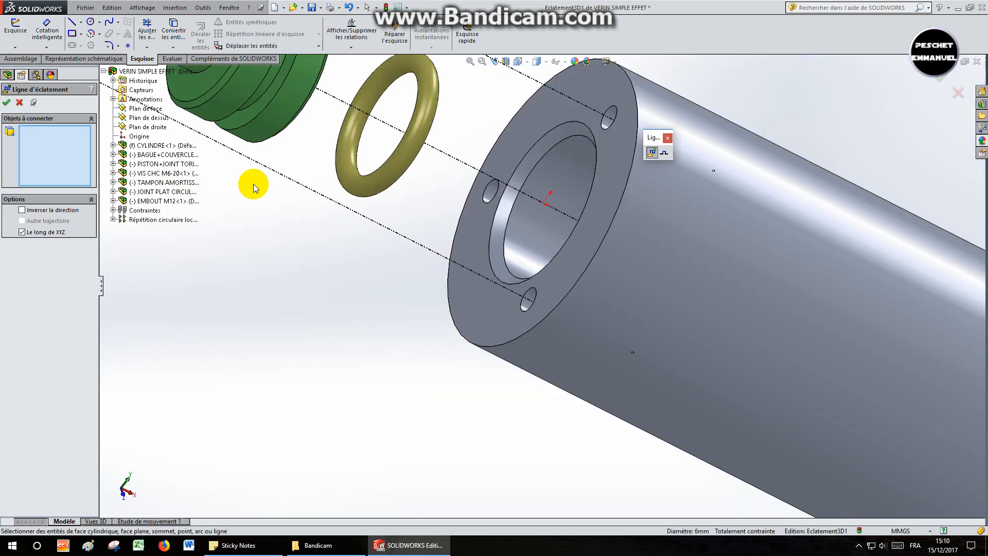
{"action": "scroll", "coordinate": [290, 136], "scroll_direction": "down", "scroll_amount": 8}
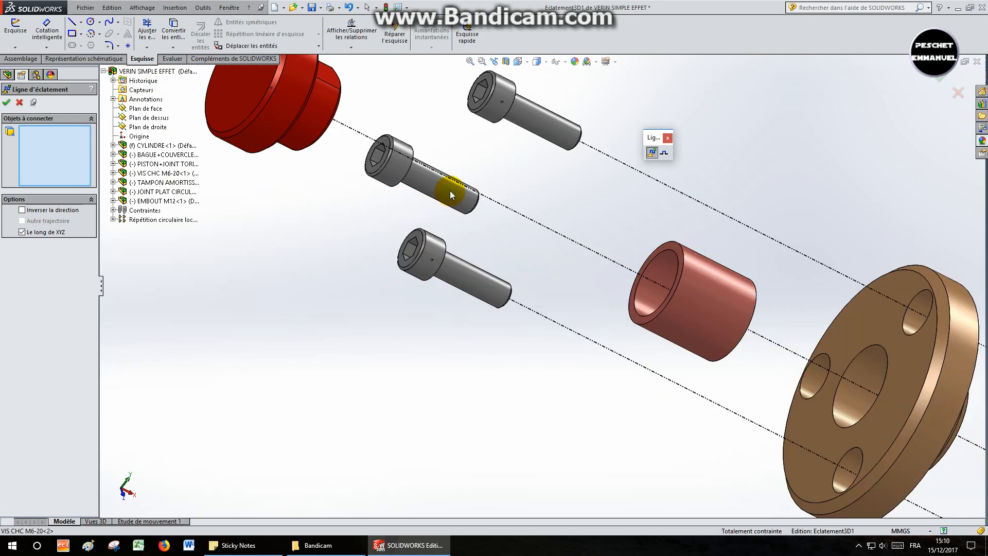
{"action": "left_click", "coordinate": [450, 194]}
{"action": "scroll", "coordinate": [859, 339], "scroll_direction": "up", "scroll_amount": 3}
{"action": "scroll", "coordinate": [856, 346], "scroll_direction": "up", "scroll_amount": 5}
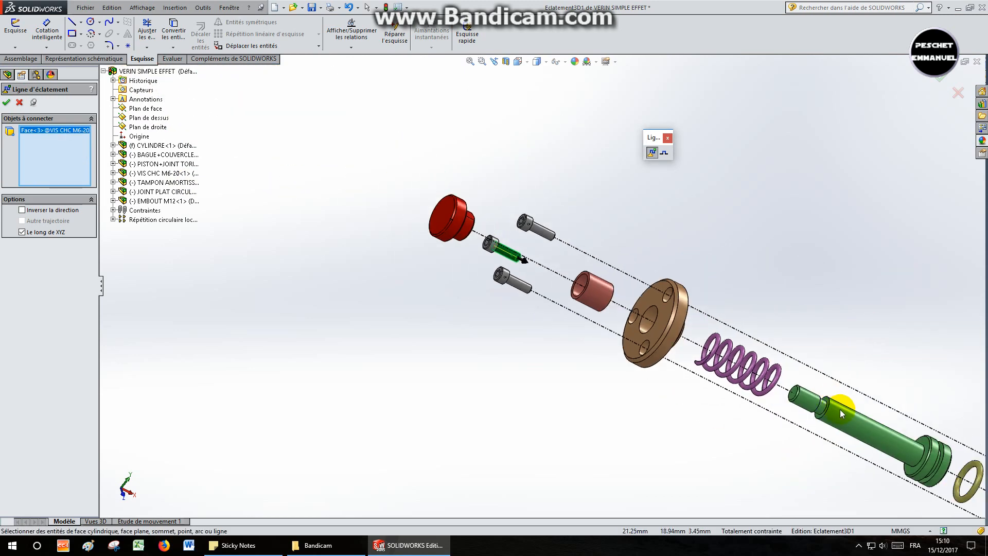
{"action": "scroll", "coordinate": [631, 360], "scroll_direction": "down", "scroll_amount": 4}
{"action": "scroll", "coordinate": [631, 360], "scroll_direction": "down", "scroll_amount": 6}
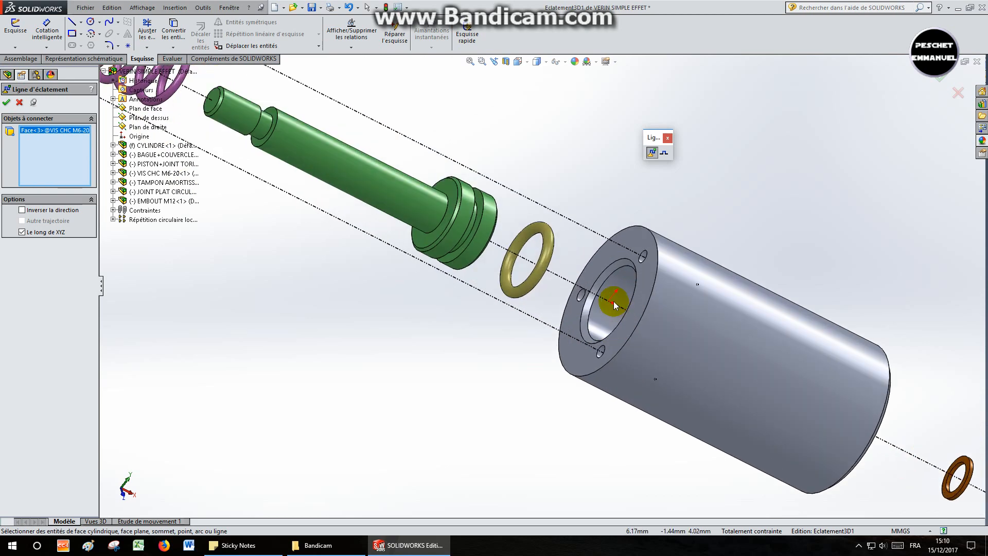
{"action": "left_click", "coordinate": [463, 250]}
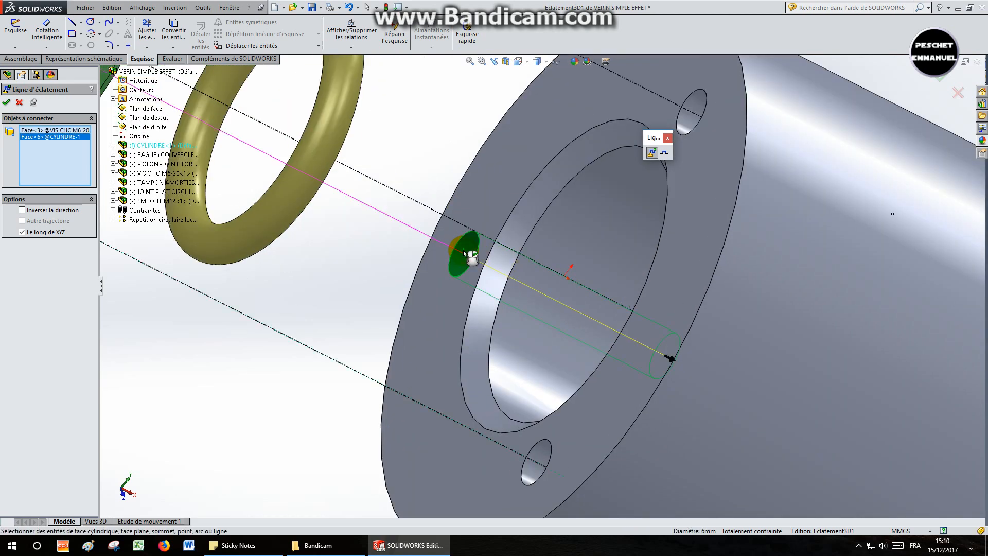
{"action": "left_click", "coordinate": [7, 101]}
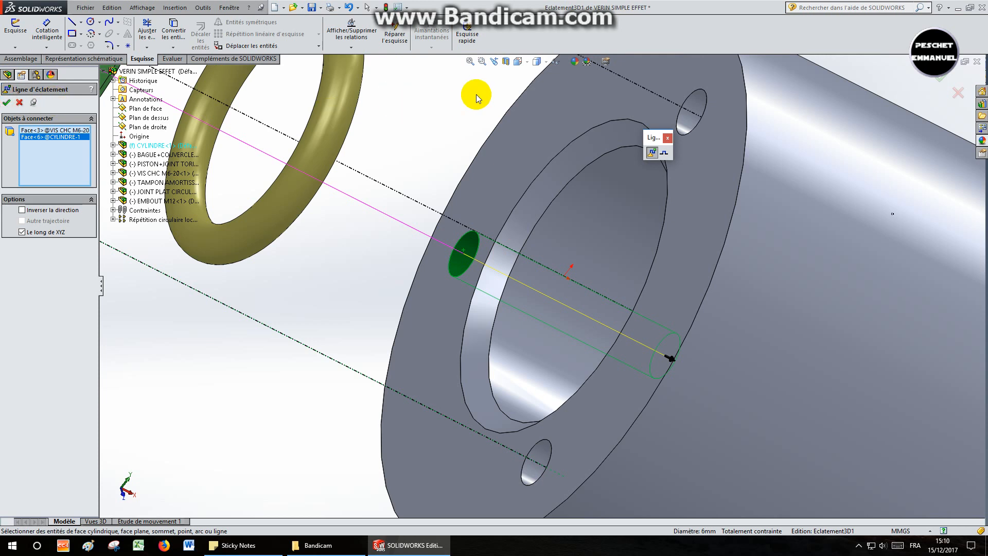
{"action": "left_click", "coordinate": [6, 103]}
Set the isometric view and save the assembly, leaving the explode line sketch.
{"action": "left_click", "coordinate": [524, 64]}
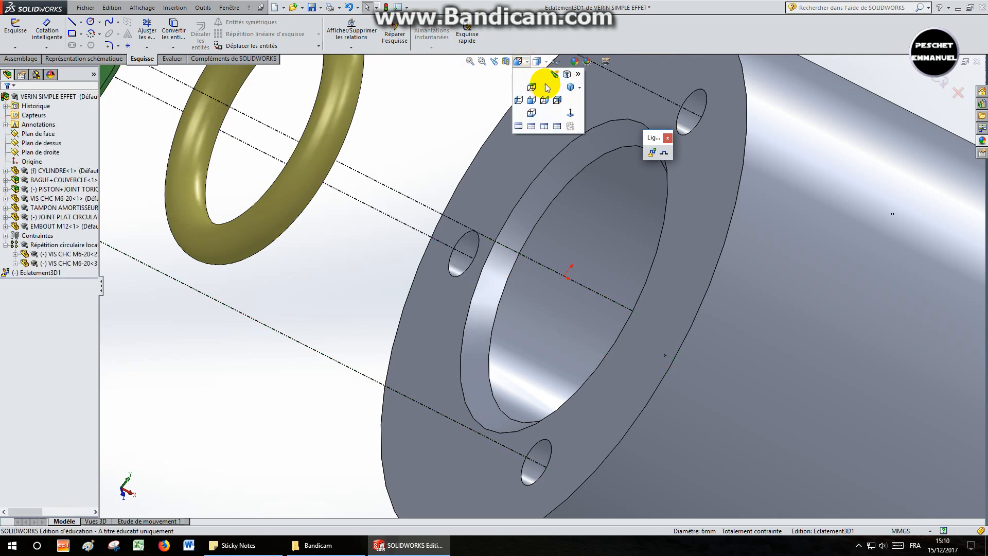
{"action": "left_click", "coordinate": [568, 83]}
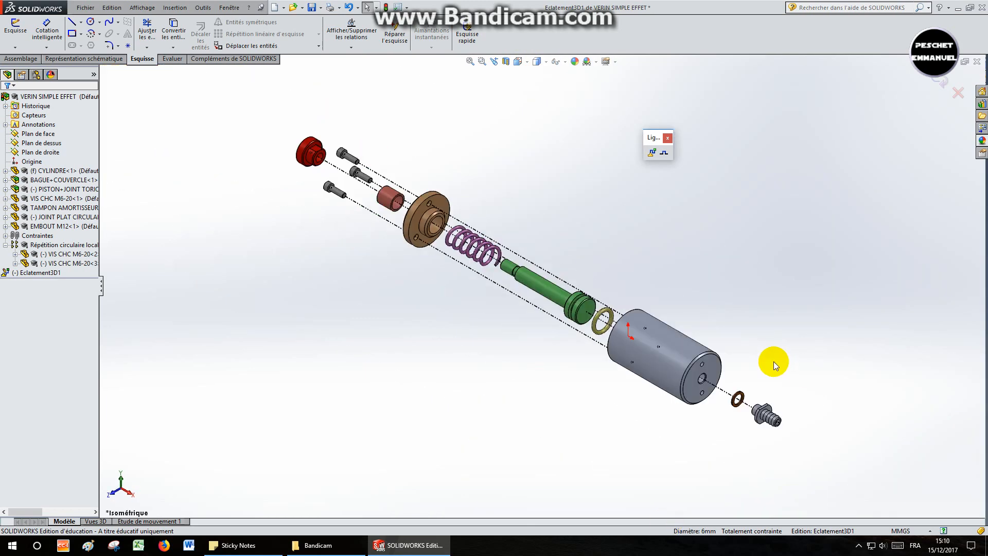
{"action": "left_click", "coordinate": [312, 7]}
{"action": "left_click", "coordinate": [427, 225]}
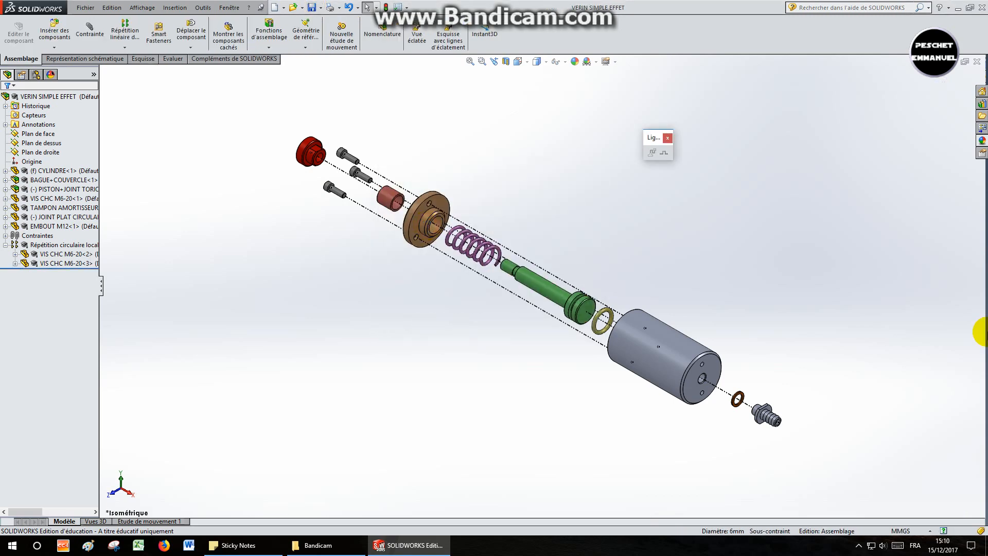
Rotate the exploded assembly around to examine the aligned components and their explode lines from all sides.
{"action": "key", "text": "Left"}
{"action": "key", "text": "Left"}
{"action": "key", "text": "Left"}
{"action": "key", "text": "Left"}
{"action": "key", "text": "Left"}
{"action": "key", "text": "Left"}
{"action": "key", "text": "Left"}
{"action": "key", "text": "Left"}
{"action": "key", "text": "Left"}
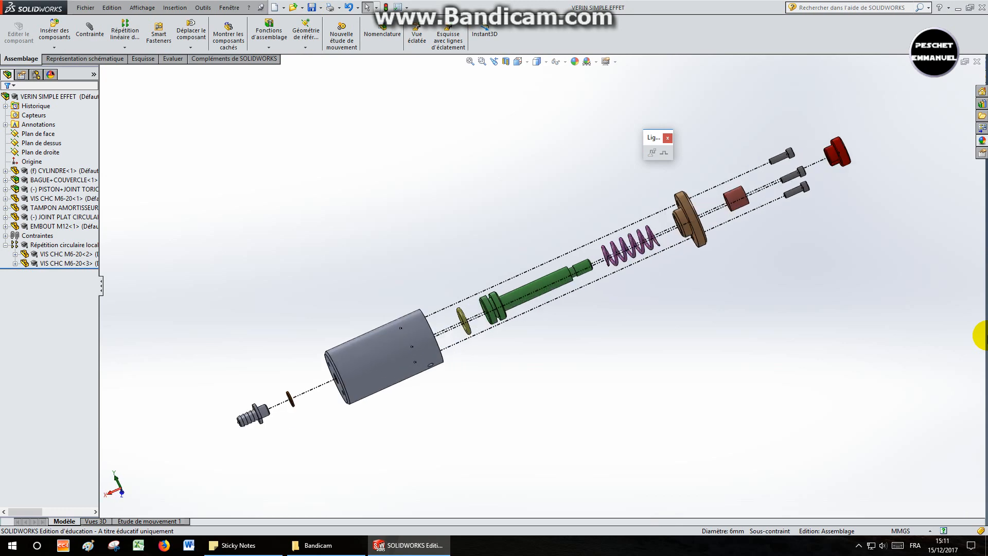
{"action": "key", "text": "Left"}
{"action": "key", "text": "Left"}
{"action": "key", "text": "Left"}
{"action": "key", "text": "Left"}
{"action": "key", "text": "Left"}
{"action": "key", "text": "Left"}
{"action": "key", "text": "Left"}
{"action": "key", "text": "Left"}
{"action": "key", "text": "Left"}
{"action": "key", "text": "Left"}
{"action": "key", "text": "Left"}
{"action": "key", "text": "Left"}
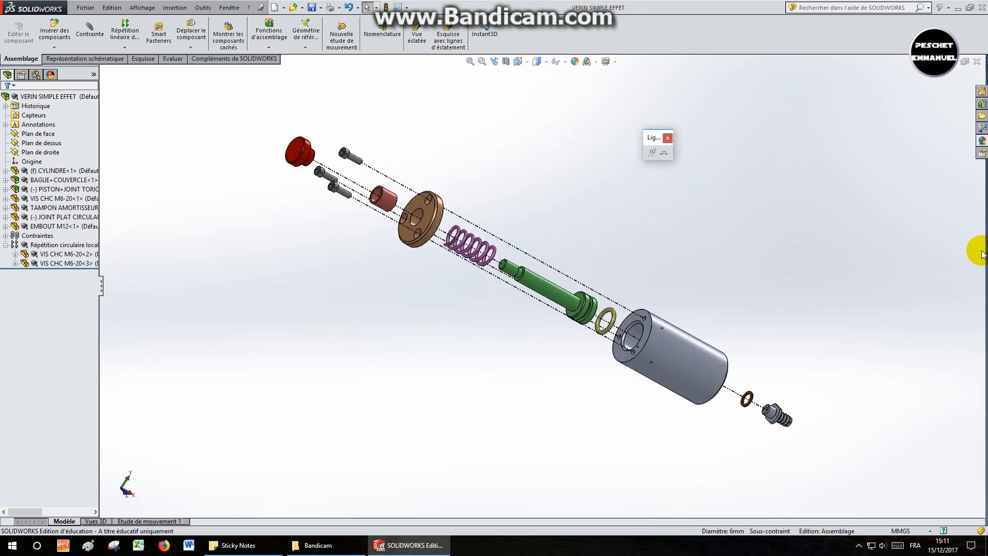
Restore the isometric view and close the floating explode line toolbar.
{"action": "left_click", "coordinate": [517, 61]}
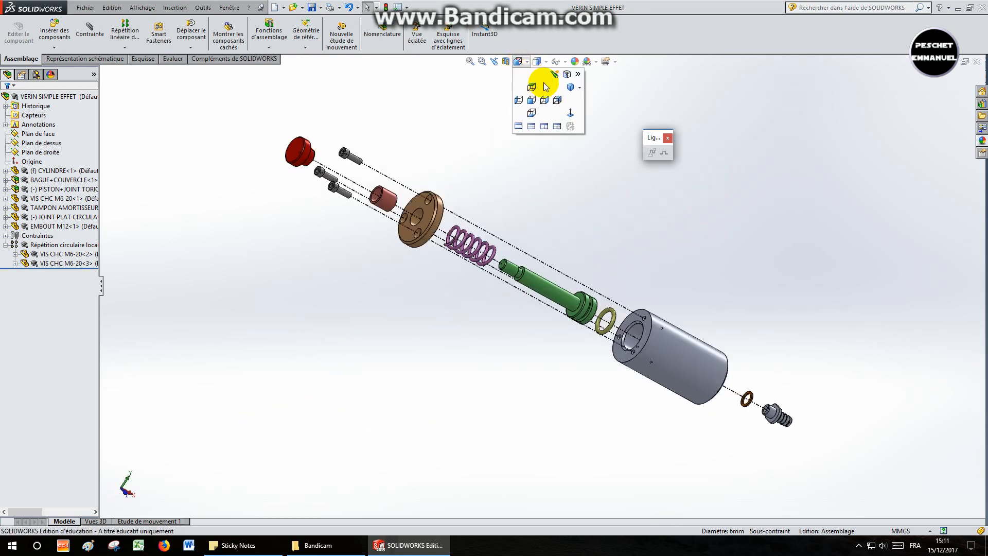
{"action": "left_click", "coordinate": [569, 90]}
{"action": "left_click", "coordinate": [669, 138]}
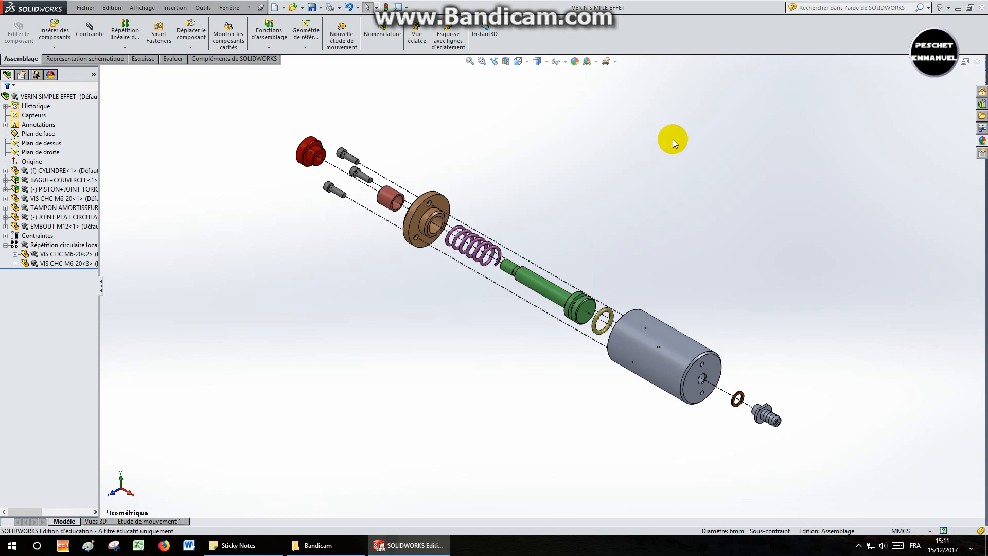
Collapse the exploded assembly and save it in a fitted isometric view.
{"action": "right_click", "coordinate": [525, 164]}
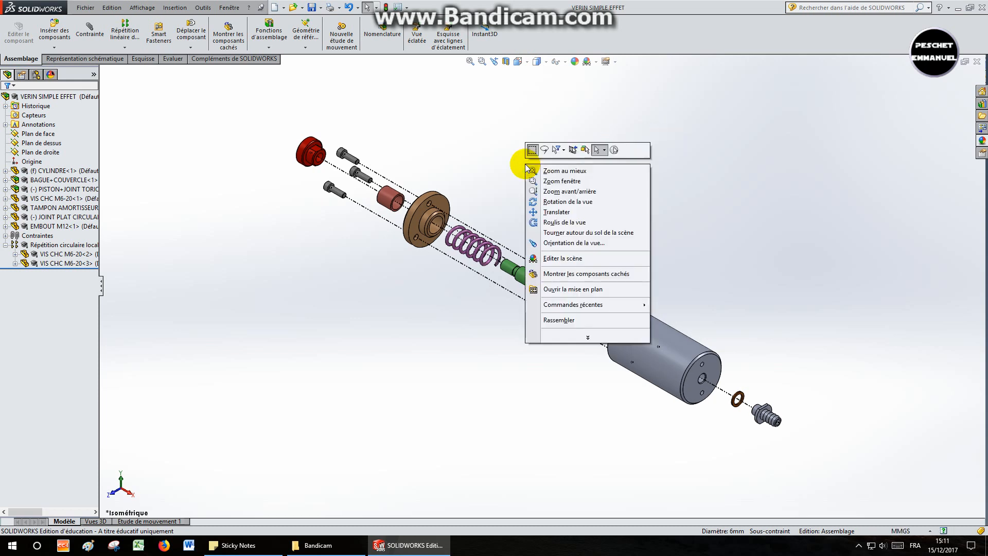
{"action": "left_click", "coordinate": [565, 320]}
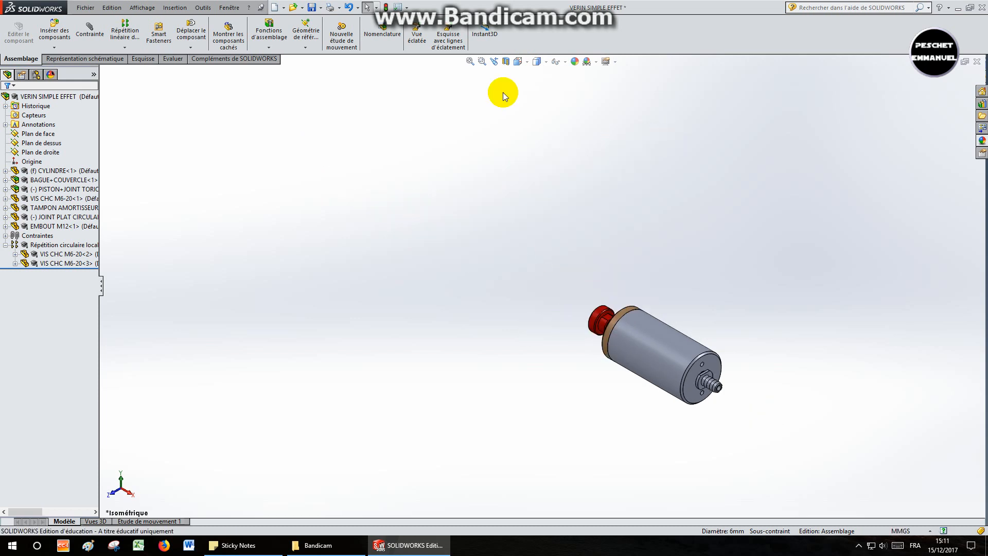
{"action": "left_click", "coordinate": [517, 63]}
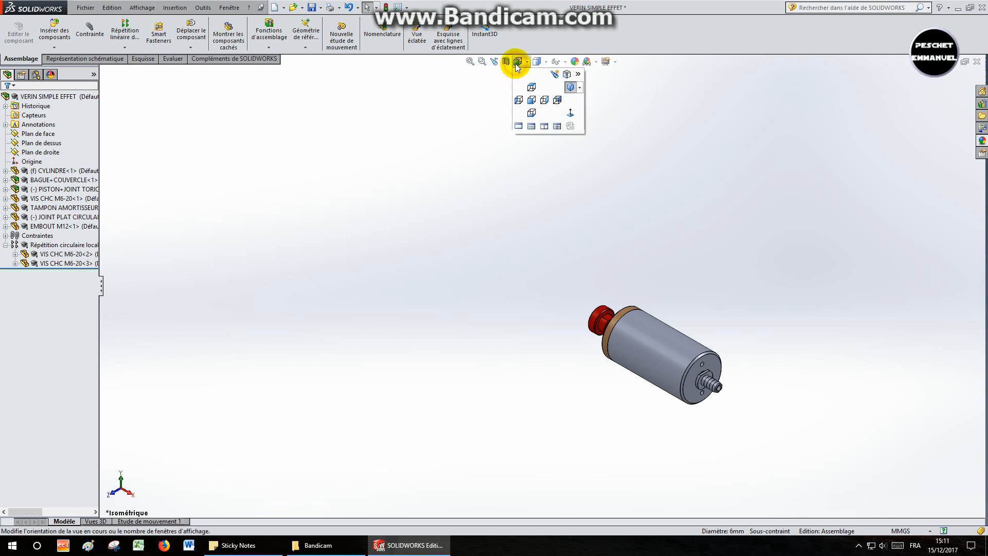
{"action": "left_click", "coordinate": [571, 87]}
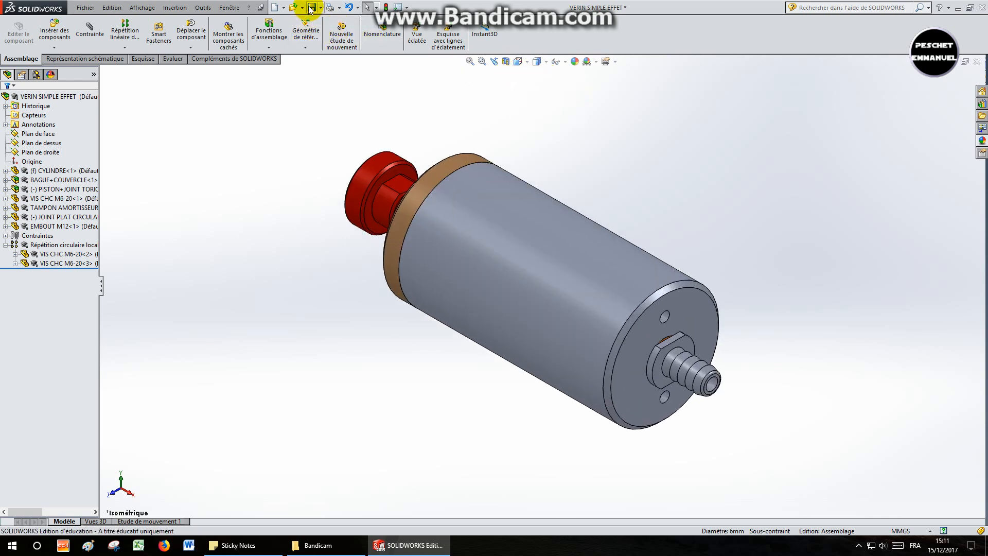
Explode the assembly from Vue éclatée1 under the Défaut configuration and fit it in isometric view.
{"action": "left_click", "coordinate": [36, 75]}
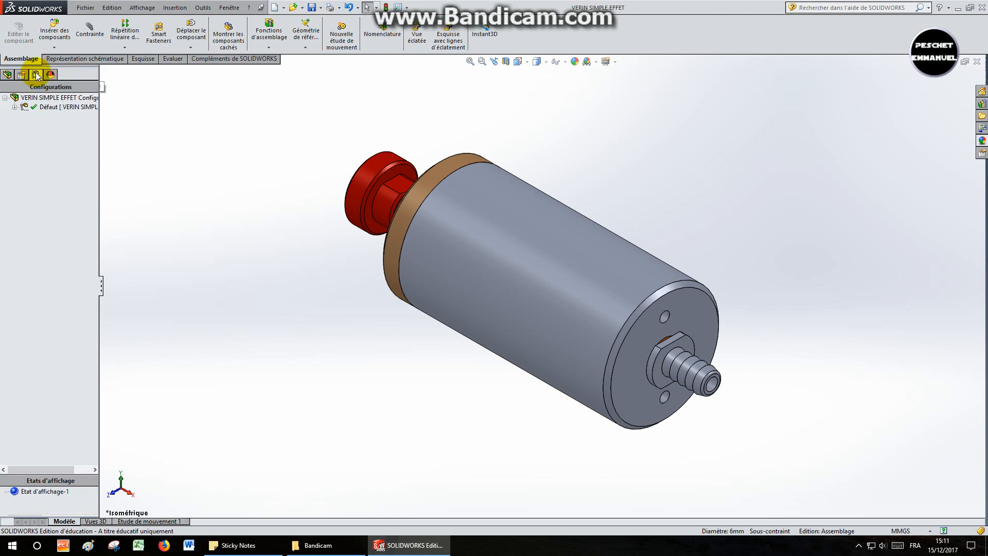
{"action": "left_click", "coordinate": [14, 108]}
{"action": "double_click", "coordinate": [66, 118]}
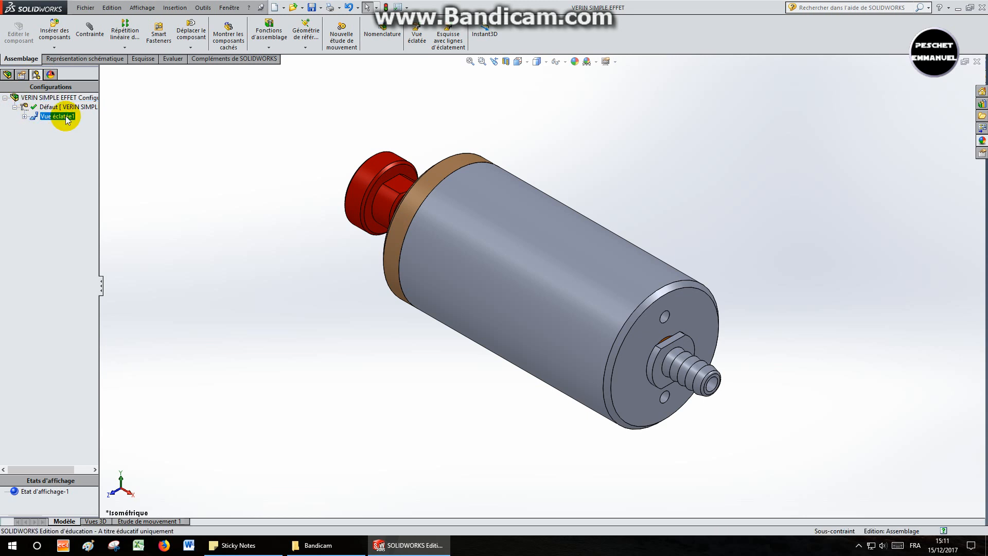
{"action": "left_click", "coordinate": [518, 62]}
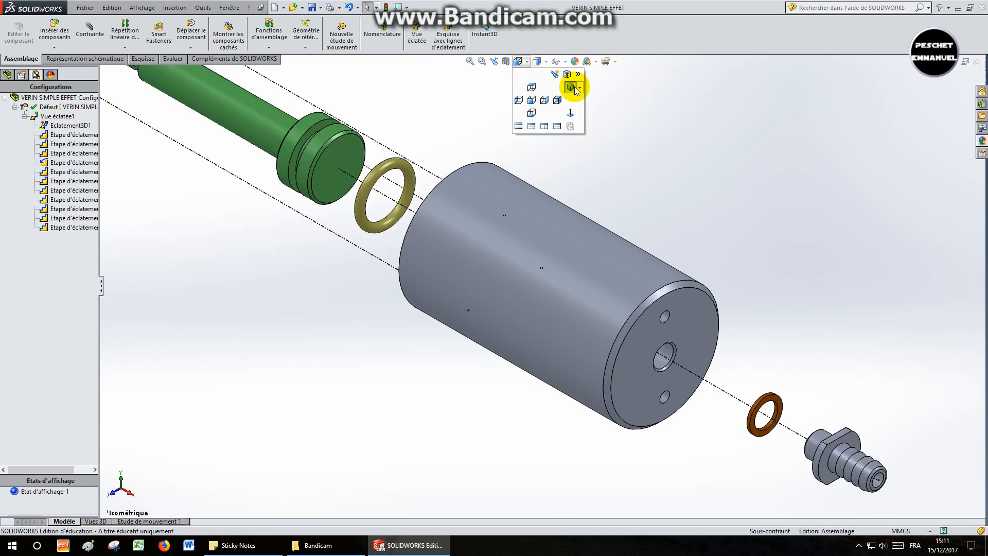
{"action": "left_click", "coordinate": [575, 86]}
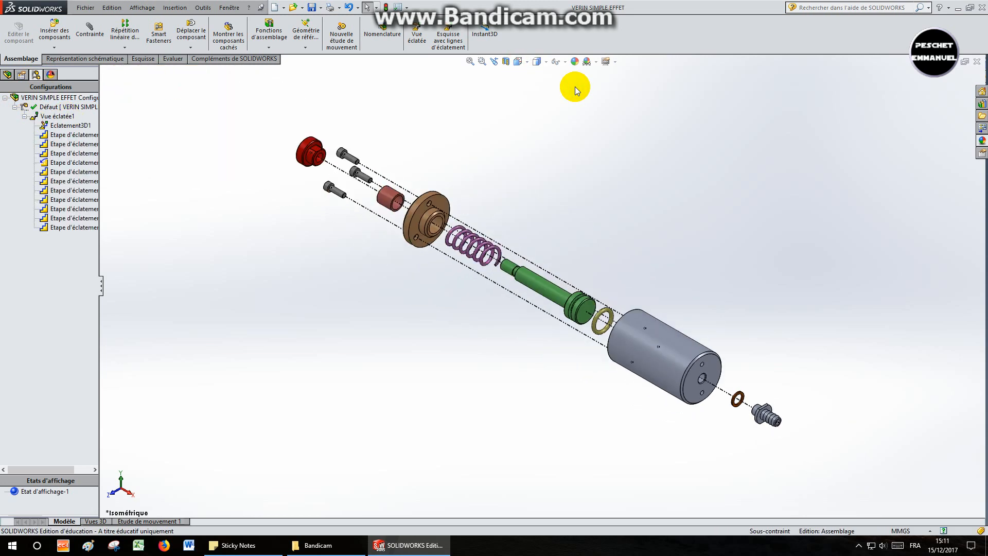
Collapse Vue éclatée1 back to the assembled cylinder and fit it in isometric view.
{"action": "right_click", "coordinate": [173, 113]}
{"action": "left_click", "coordinate": [238, 276]}
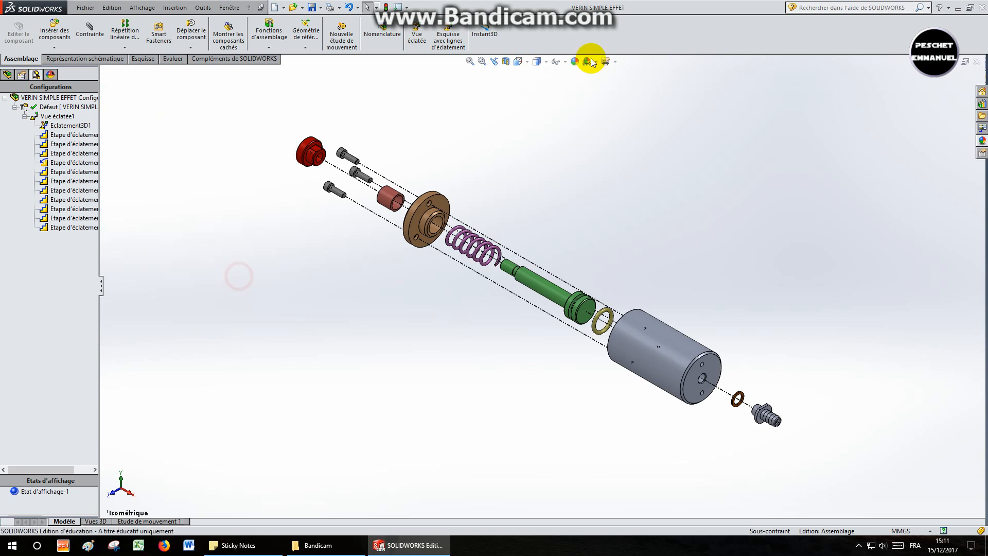
{"action": "left_click", "coordinate": [519, 59]}
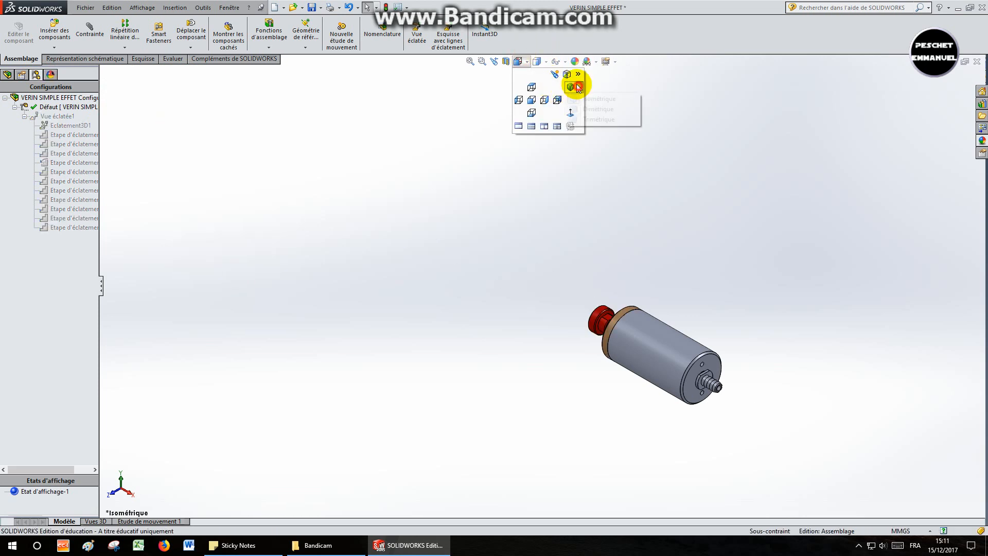
{"action": "left_click", "coordinate": [572, 87]}
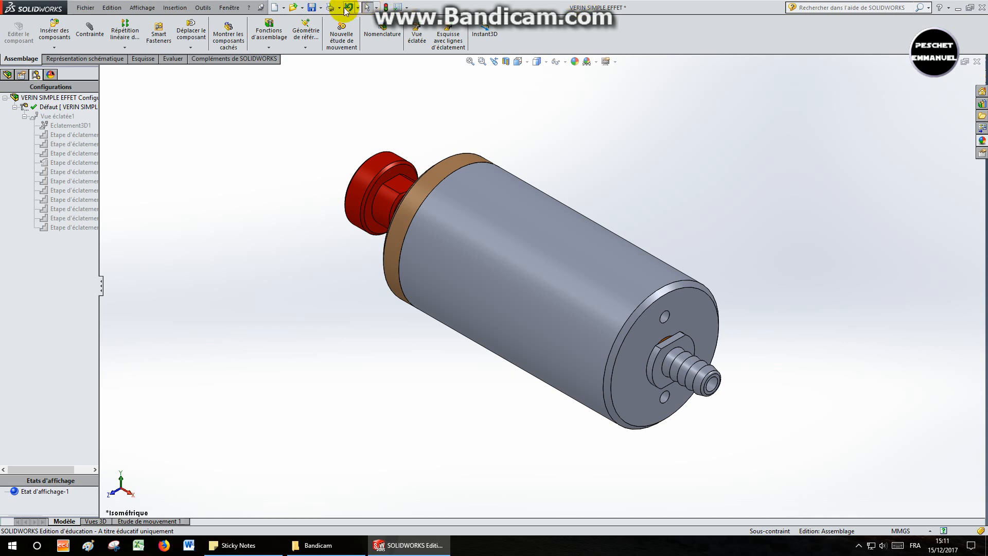
Save the VERIN SIMPLE EFFET assembly and close it.
{"action": "left_click", "coordinate": [311, 8]}
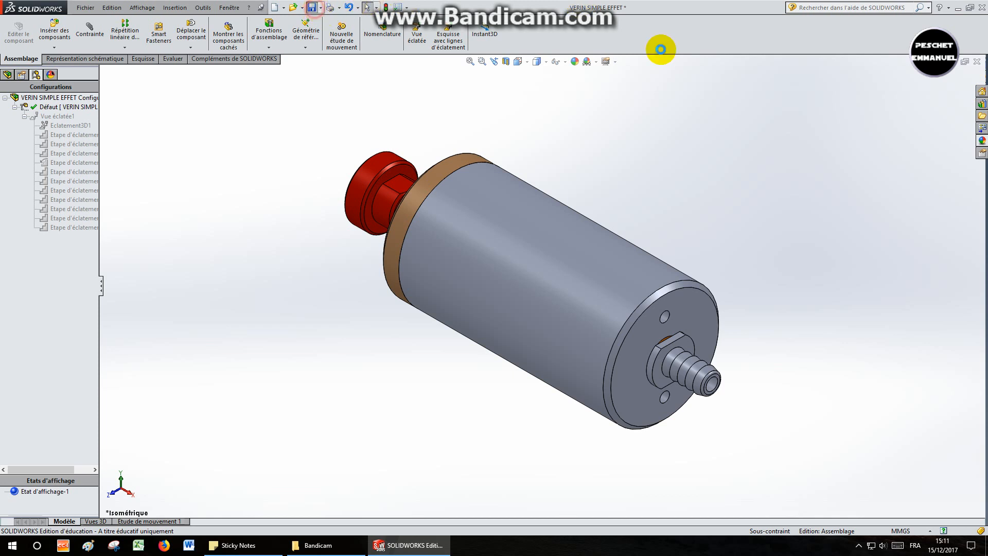
{"action": "left_click", "coordinate": [976, 61]}
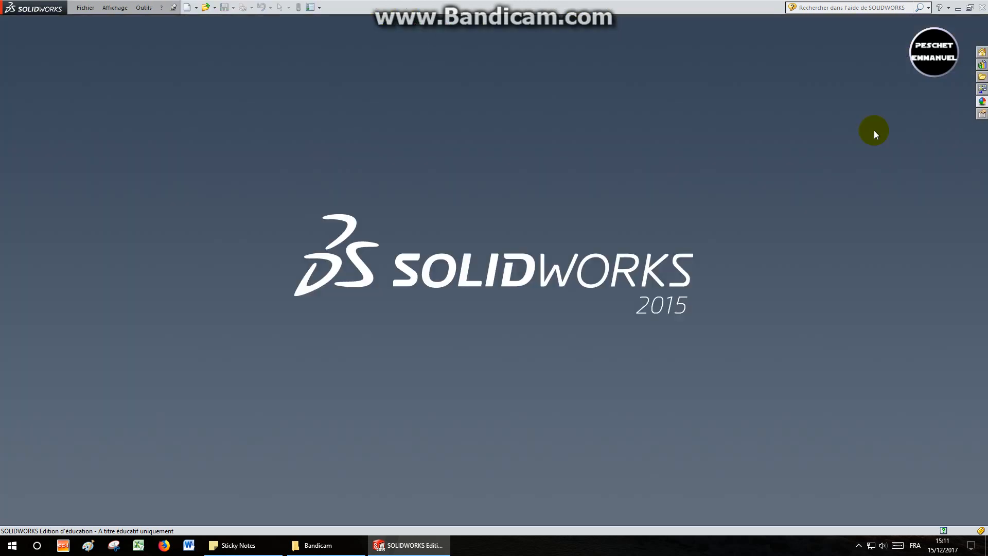